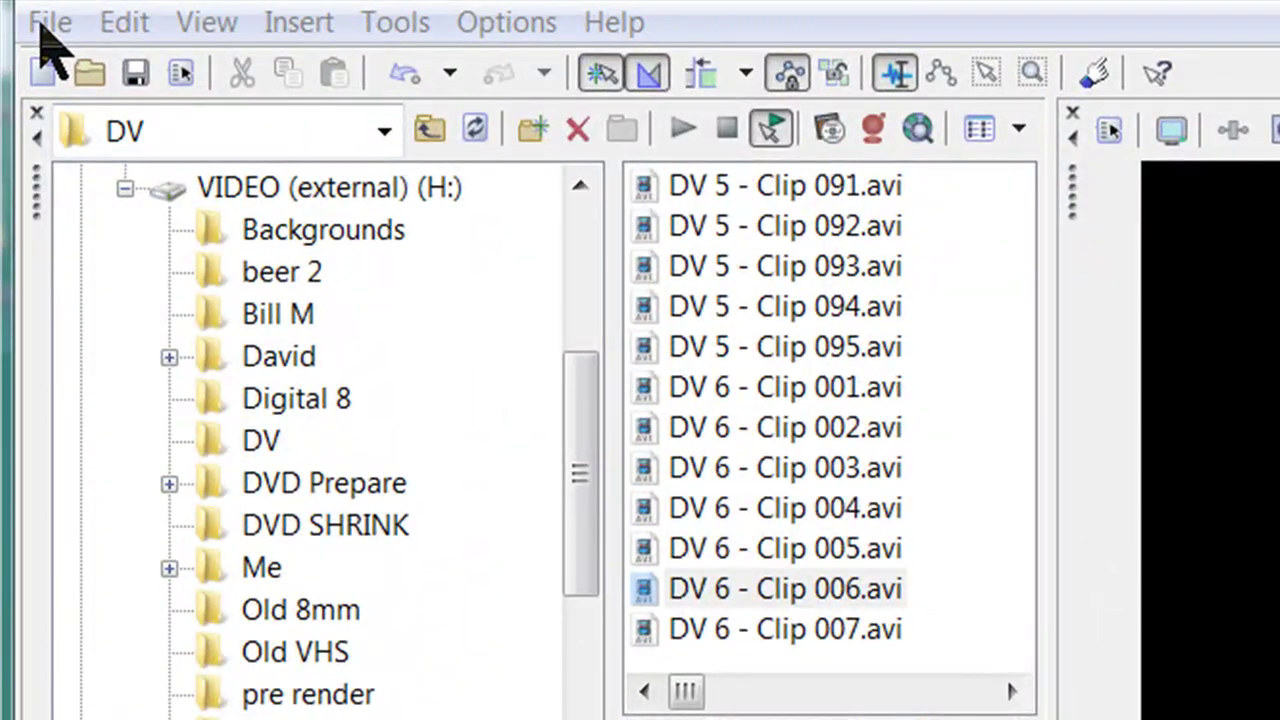
# - Start a Render As with MainConcept AVC/AAC (*.mp4) output and the Youtube Wide template
pyautogui.click(45, 24)
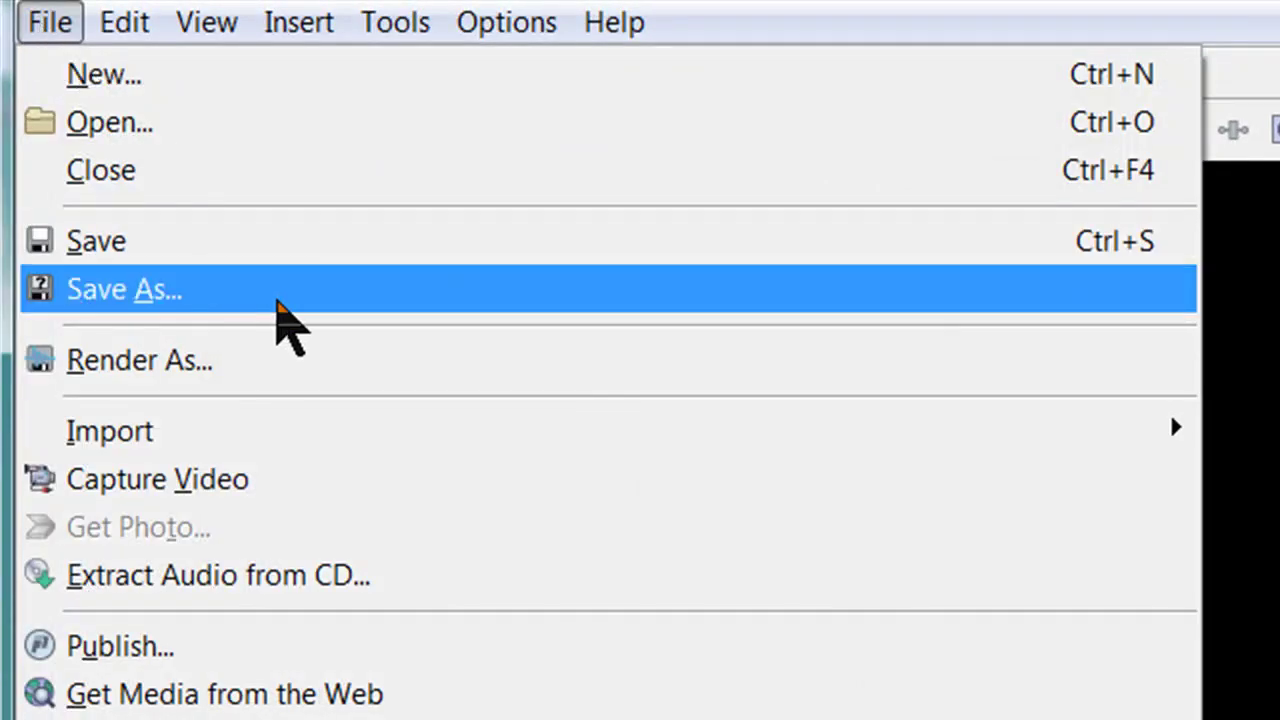
pyautogui.click(310, 365)
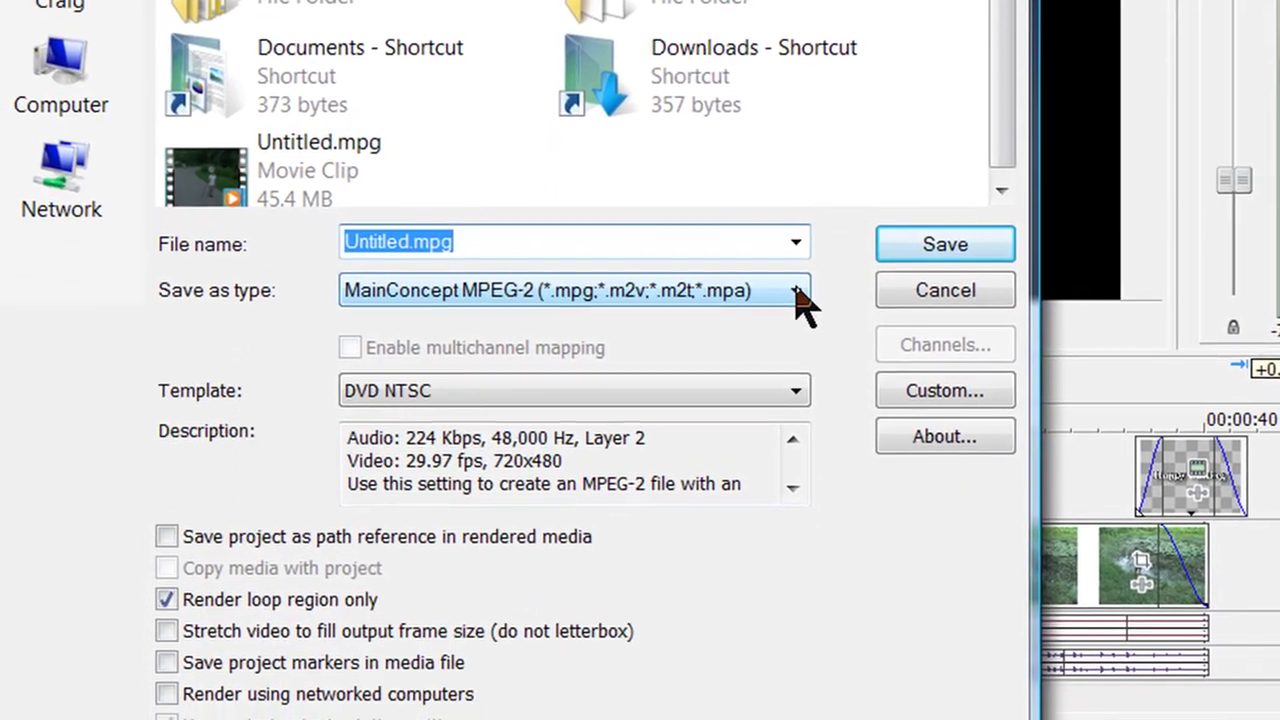
pyautogui.click(788, 441)
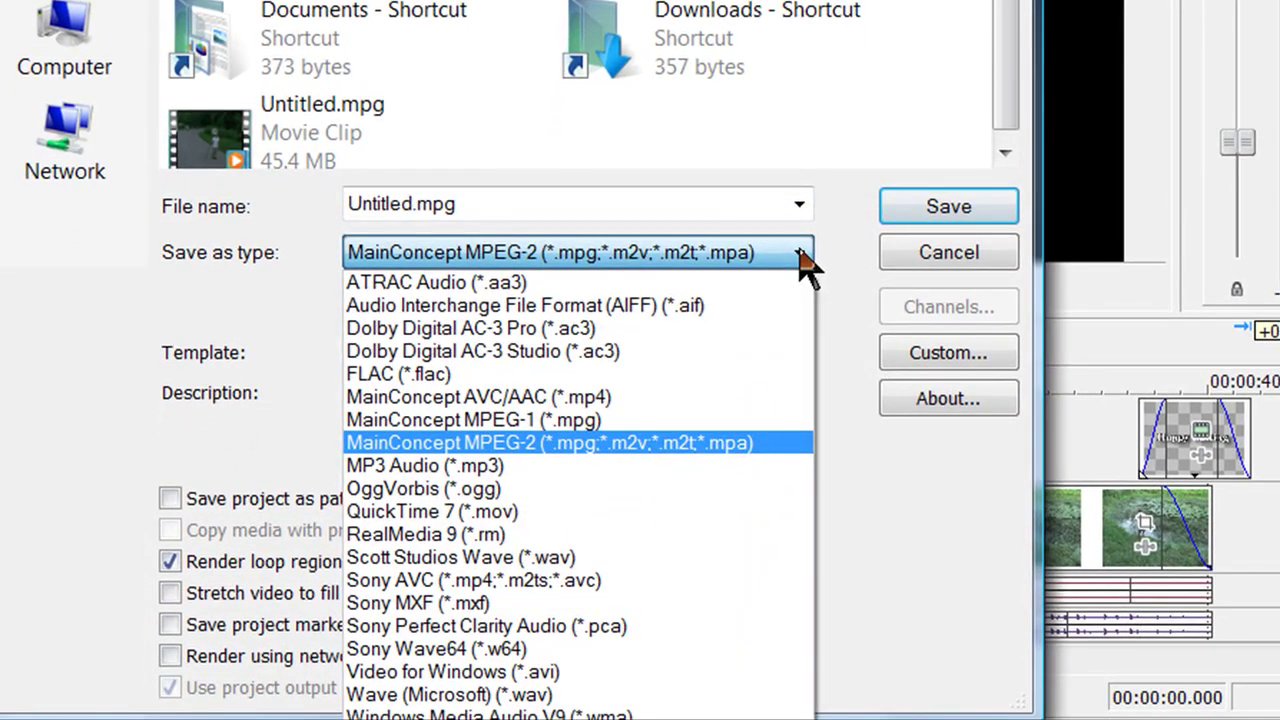
pyautogui.click(622, 407)
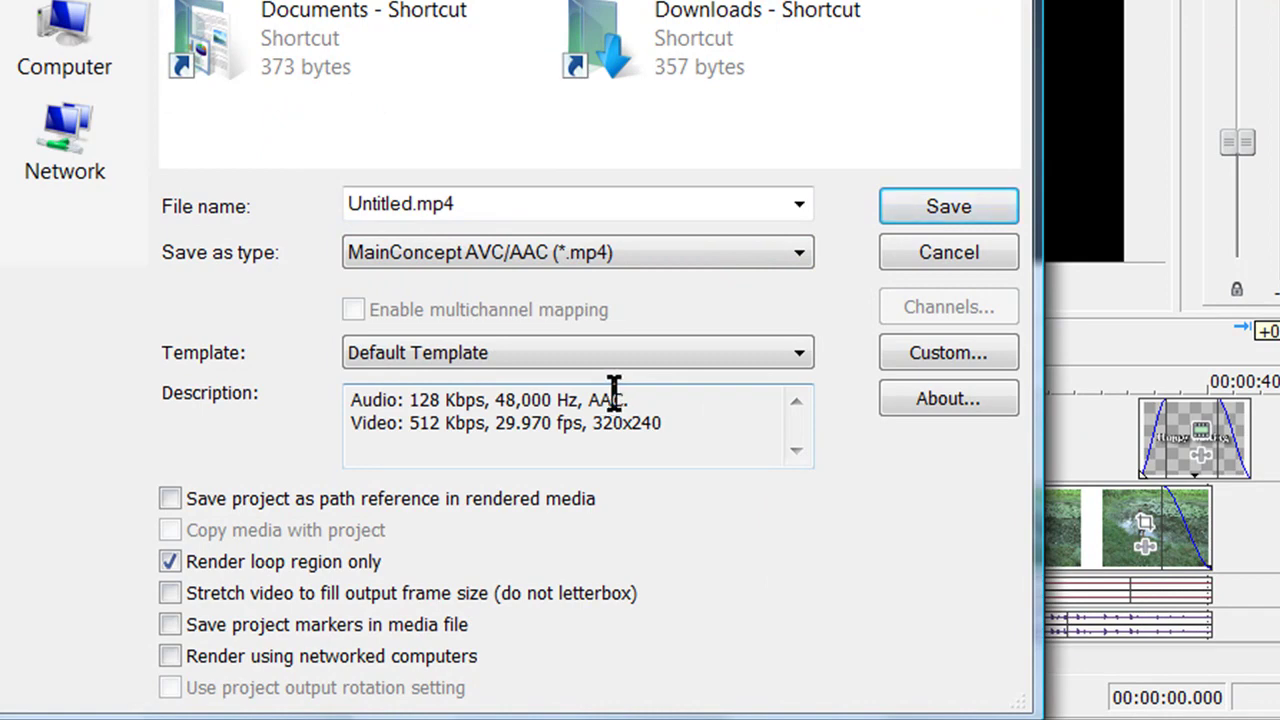
pyautogui.click(580, 360)
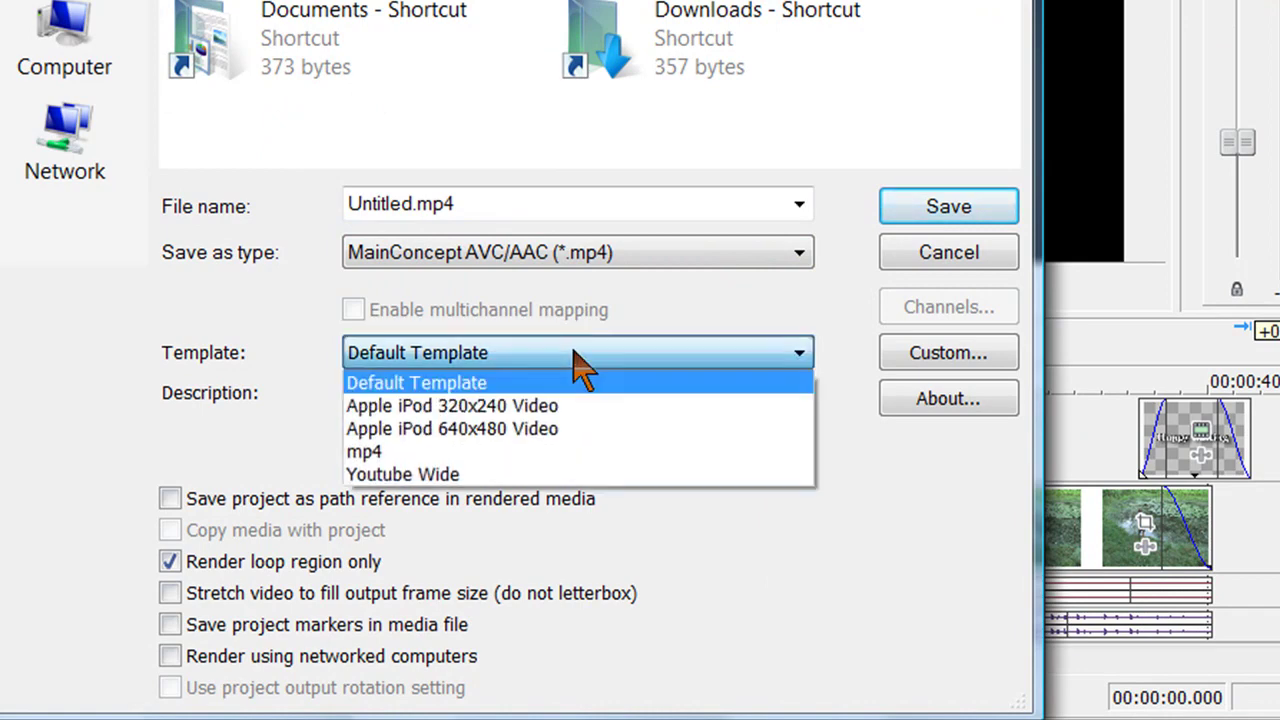
pyautogui.click(566, 476)
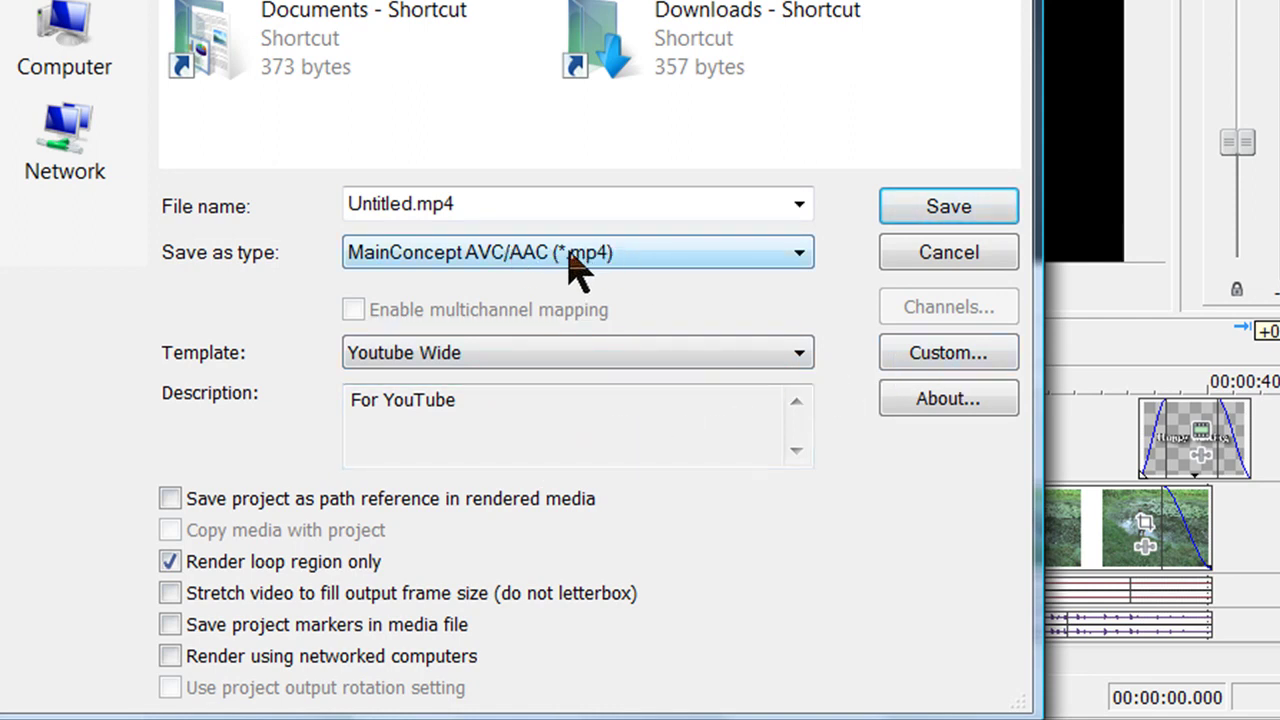
# - Open the Youtube Wide template's custom settings, keeping video rendering quality at Best
pyautogui.click(963, 362)
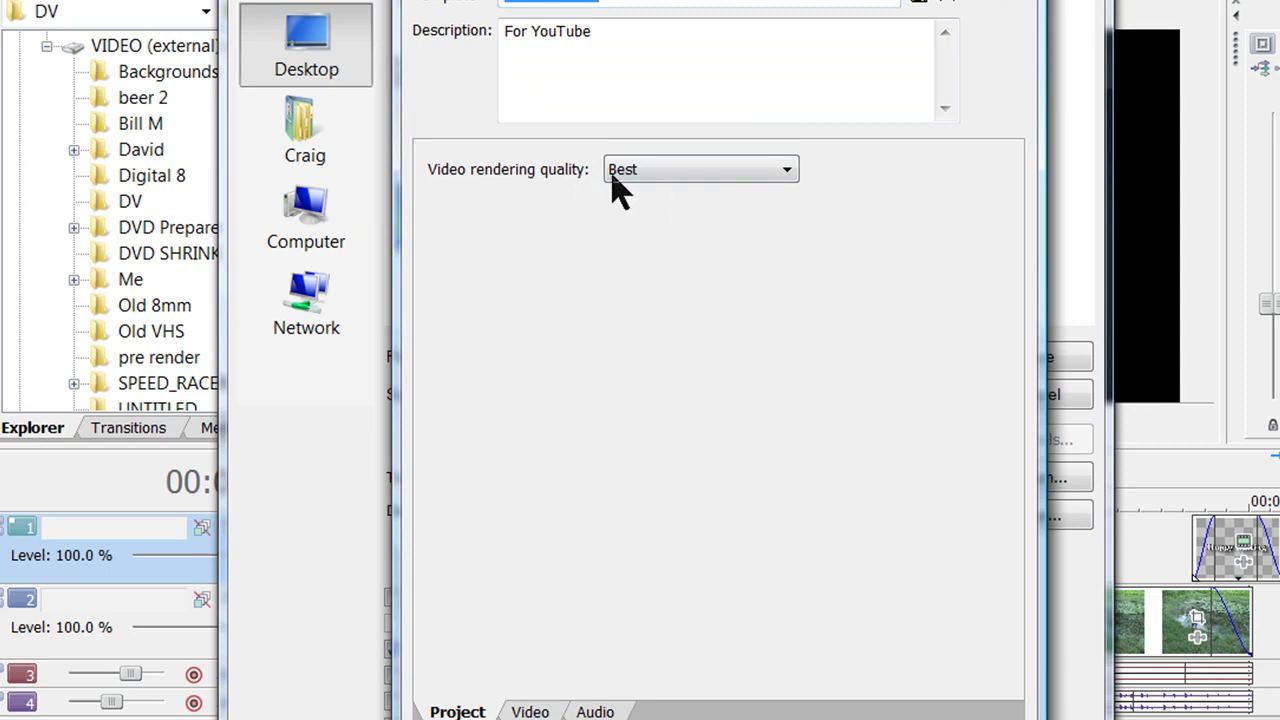
pyautogui.click(694, 186)
pyautogui.click(692, 251)
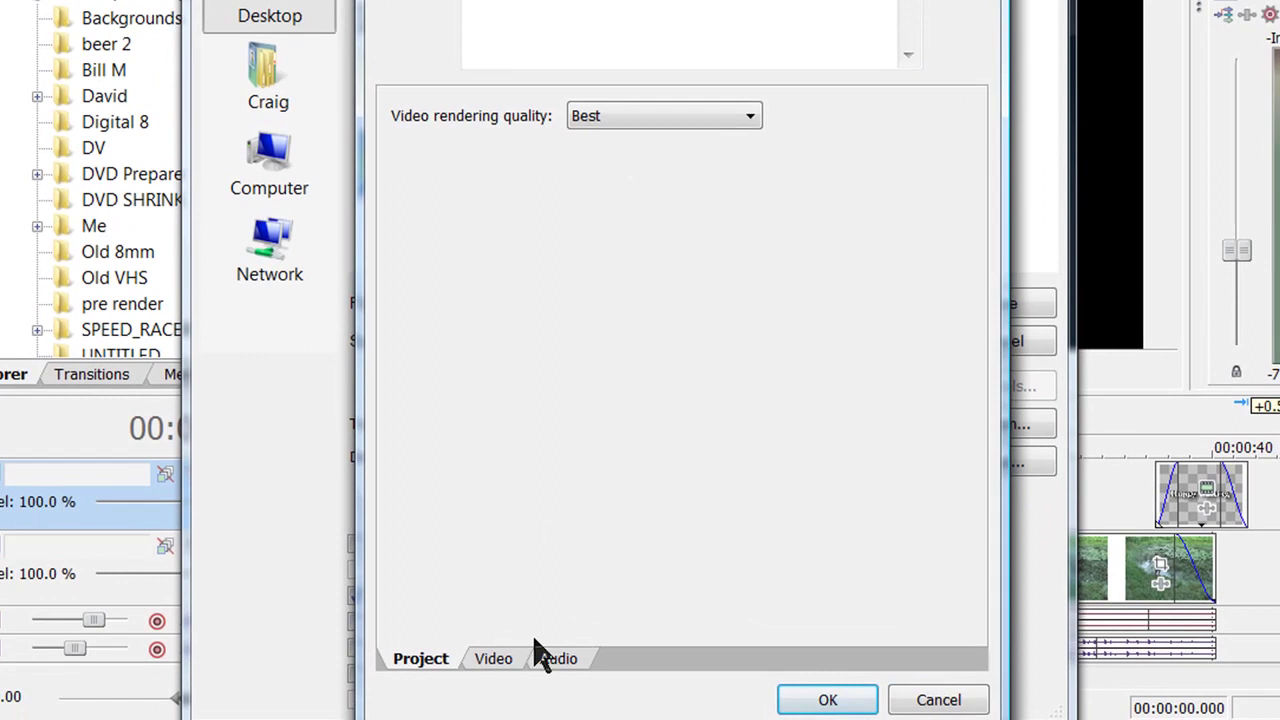
# - In the video settings, change the frame height from 360 to 480
pyautogui.click(498, 660)
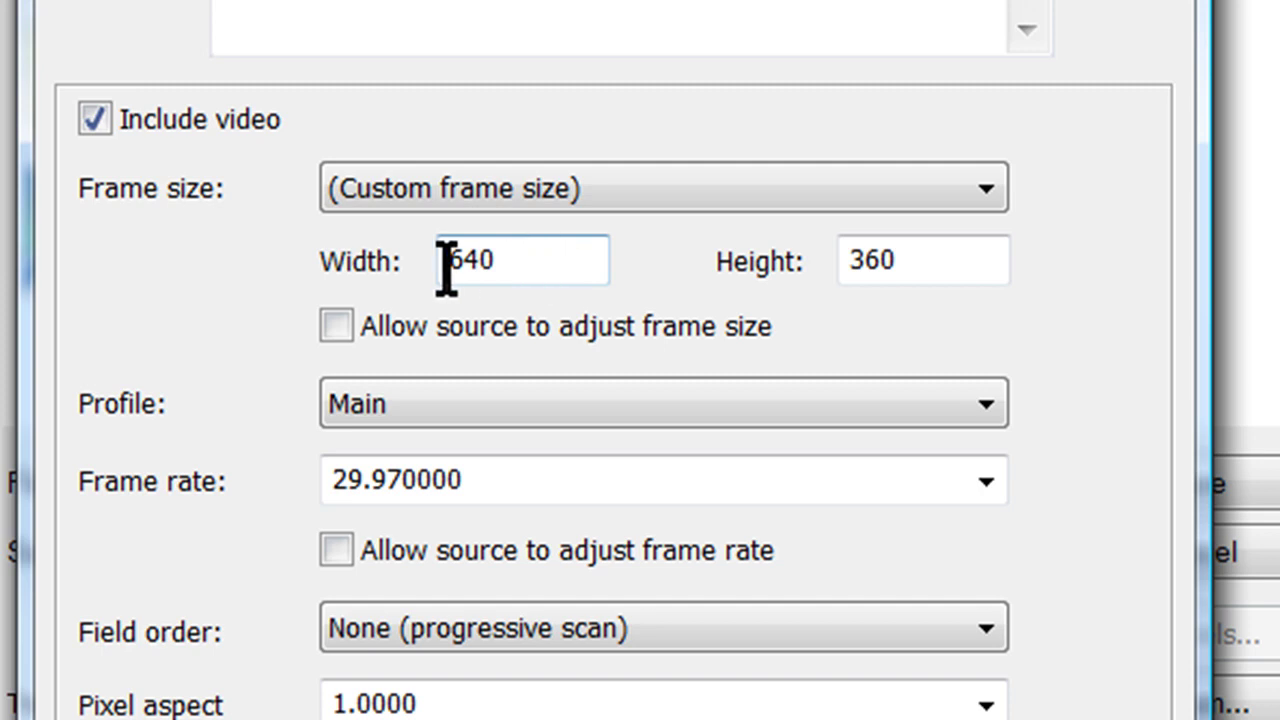
pyautogui.click(927, 262)
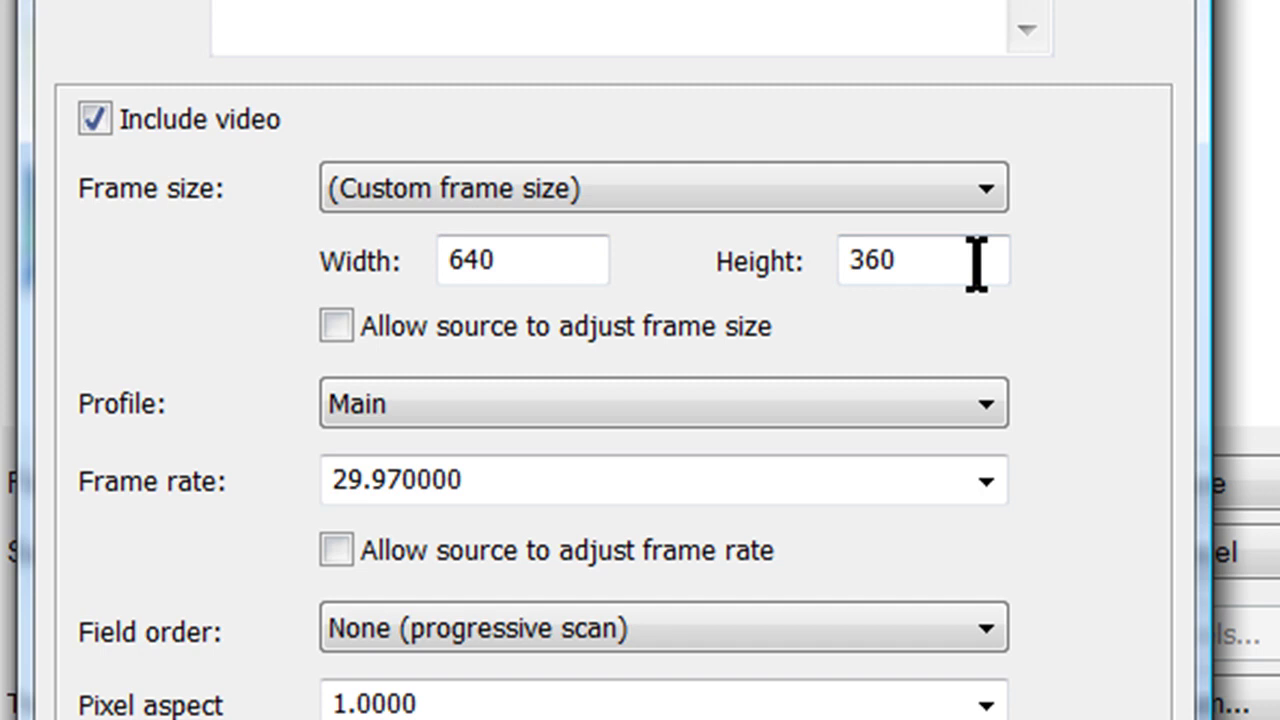
pyautogui.moveTo(958, 262); pyautogui.dragTo(789, 263)
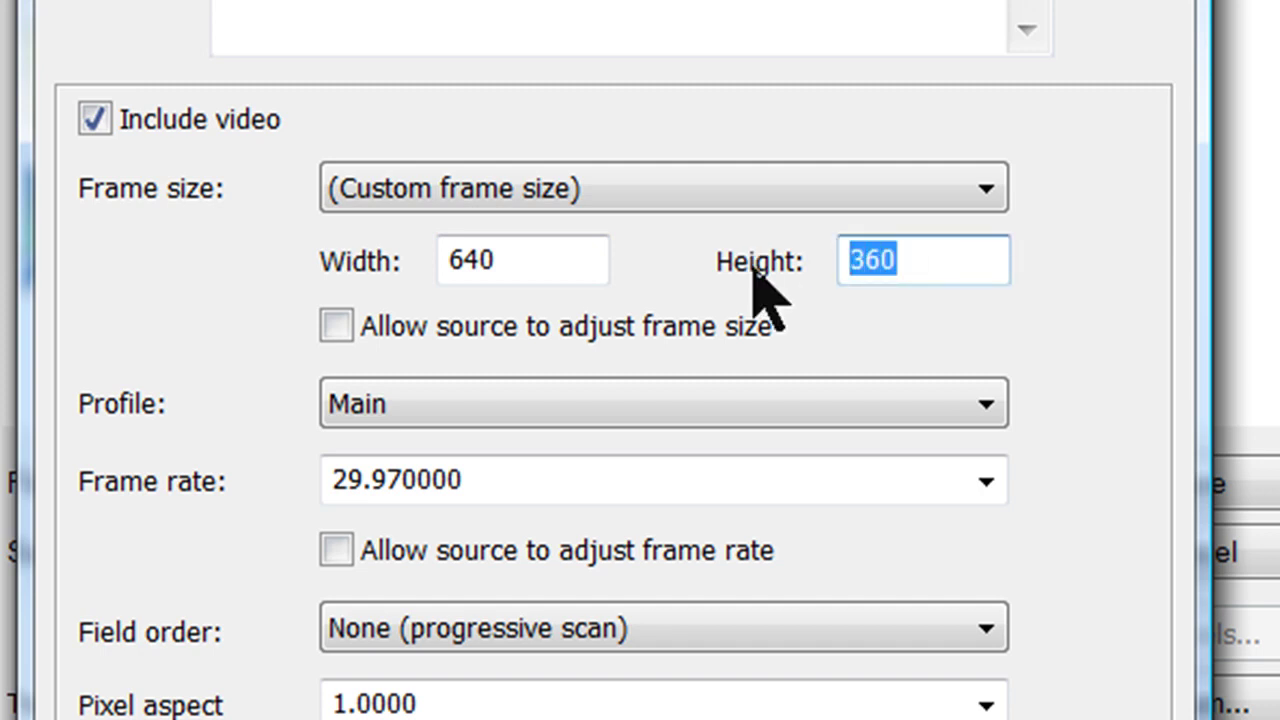
pyautogui.write('480')
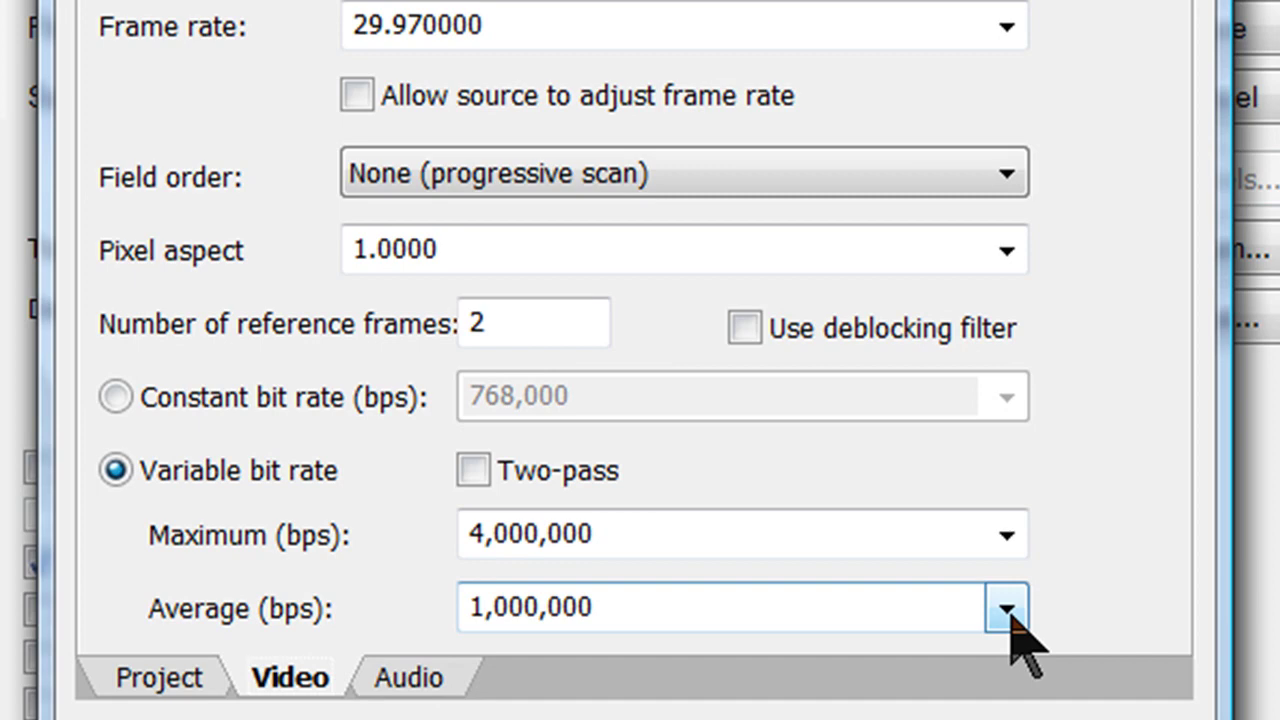
pyautogui.click(1006, 537)
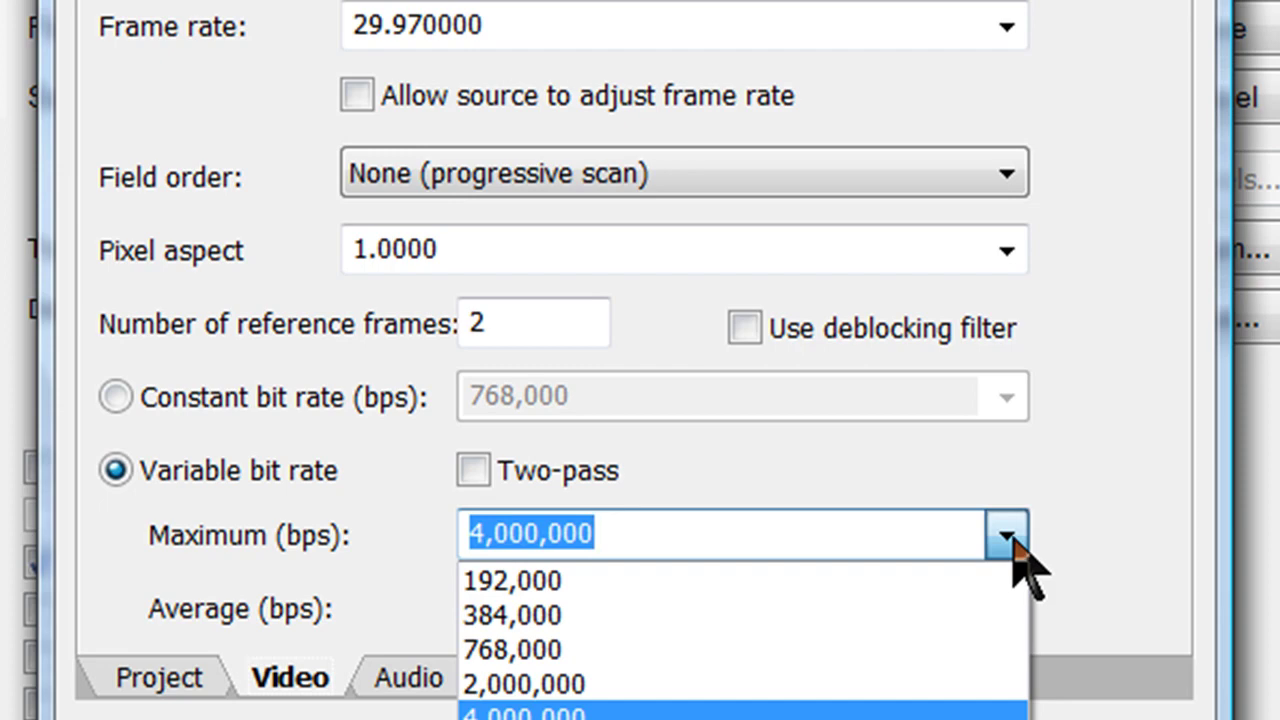
pyautogui.click(1006, 540)
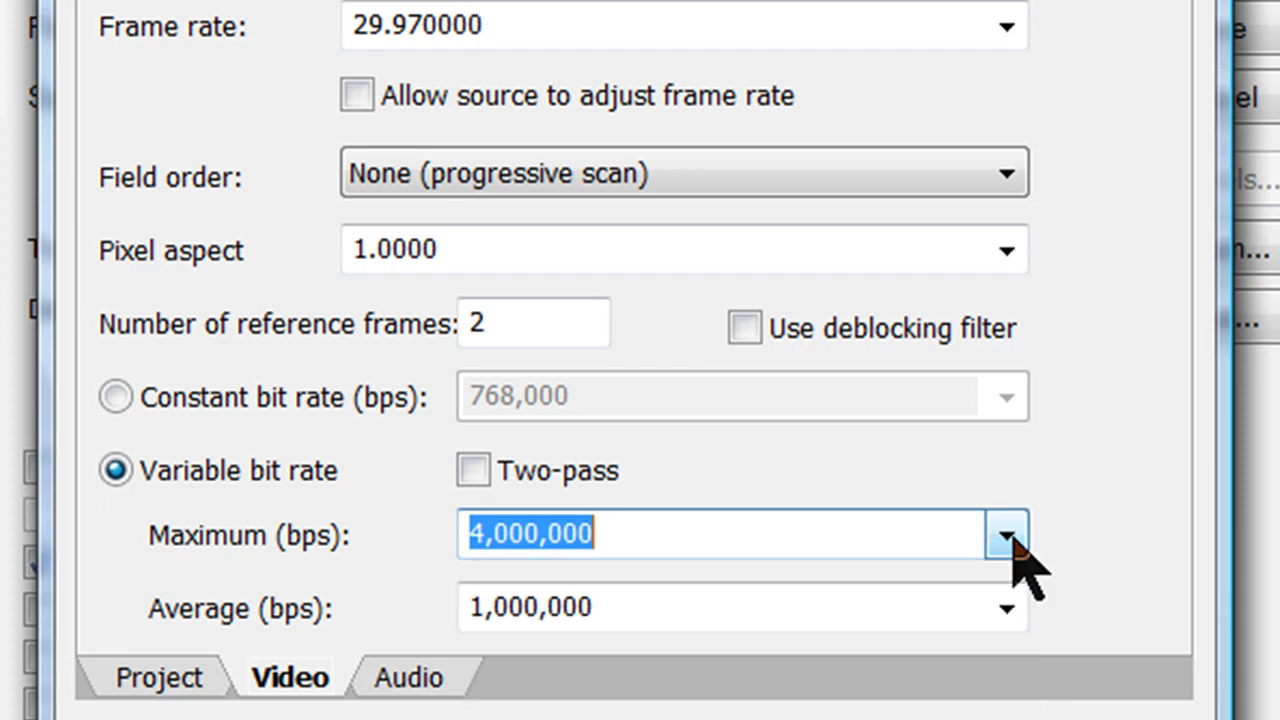
pyautogui.click(1006, 610)
pyautogui.click(1006, 610)
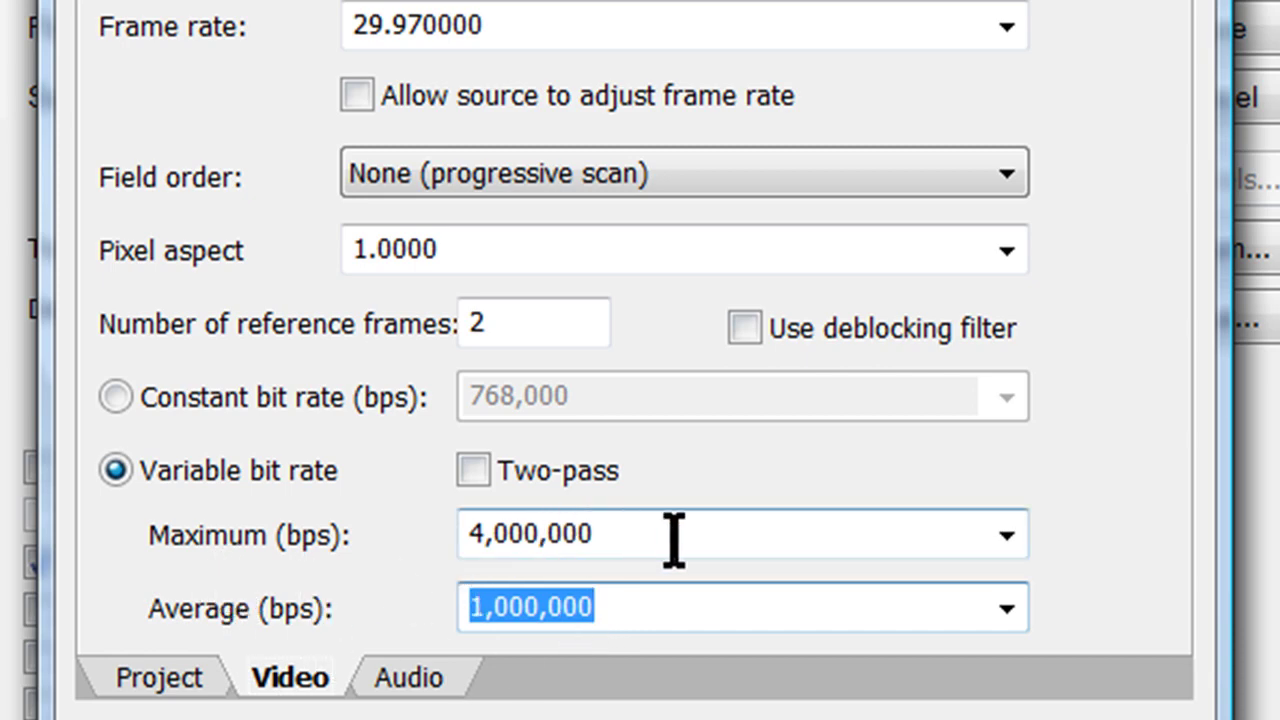
pyautogui.click(737, 471)
pyautogui.click(737, 471)
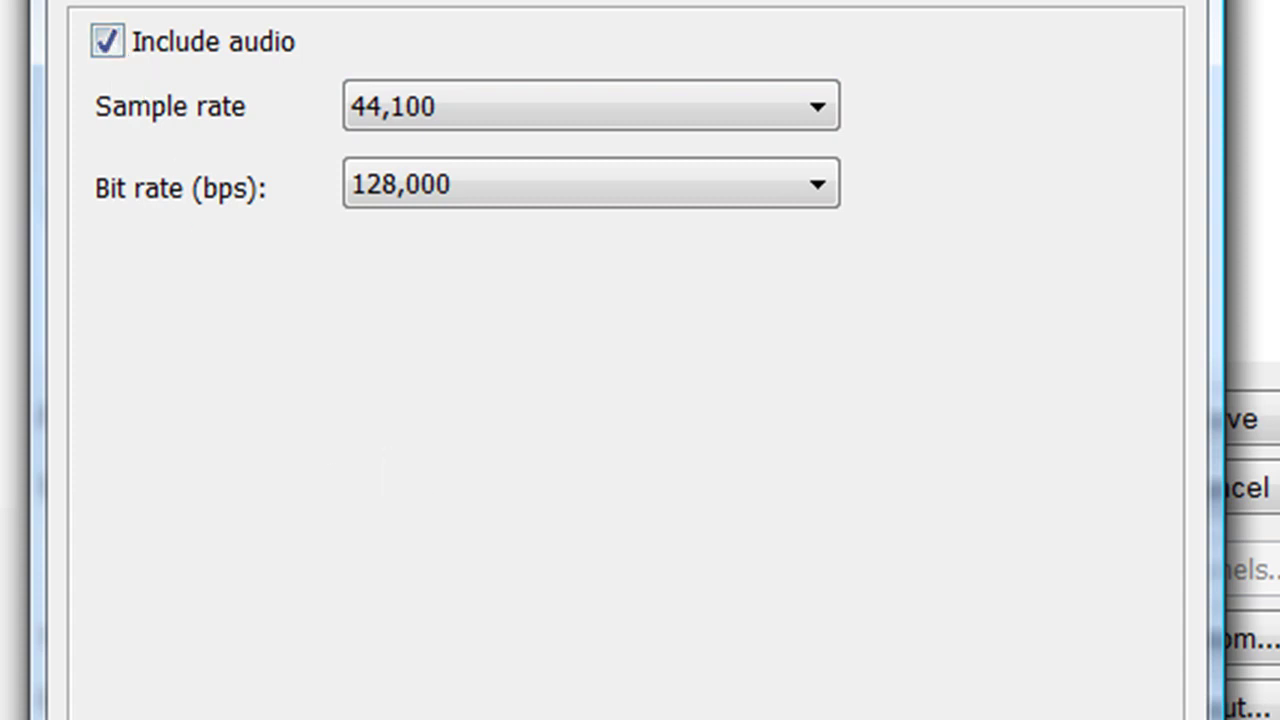
# - Accept the custom settings and turn off Render loop region only
pyautogui.press('Return')
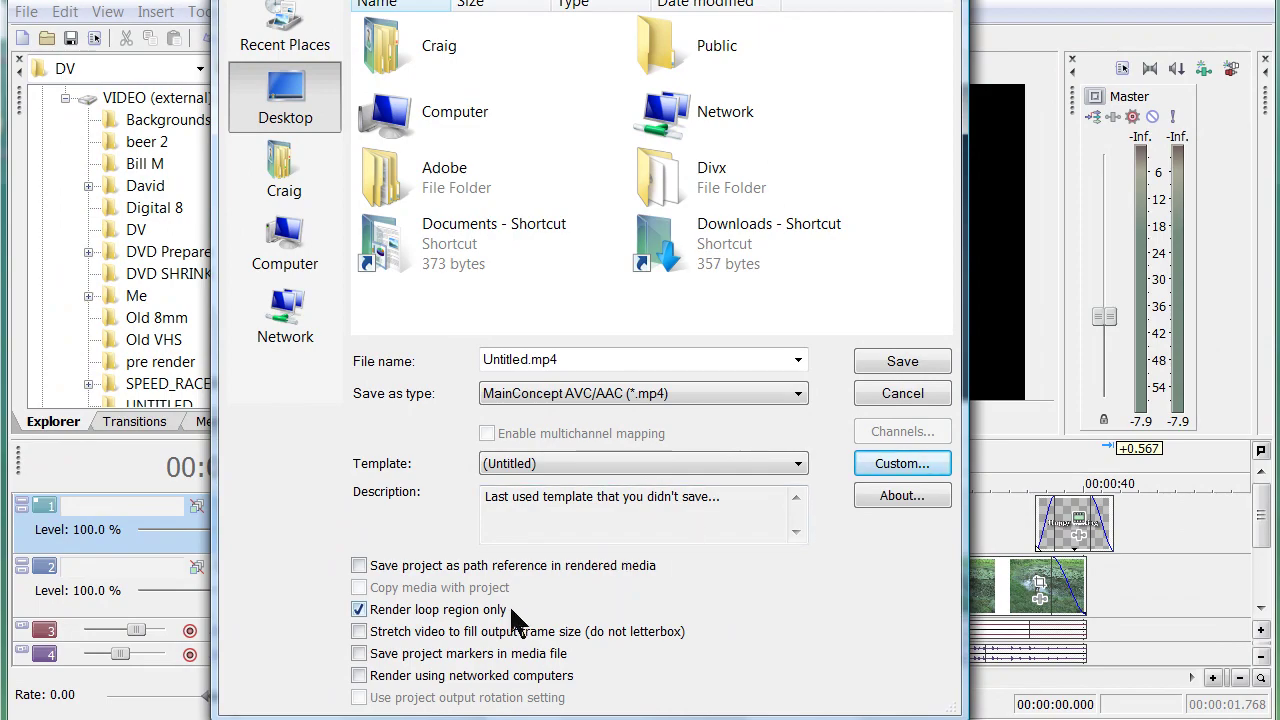
pyautogui.click(393, 614)
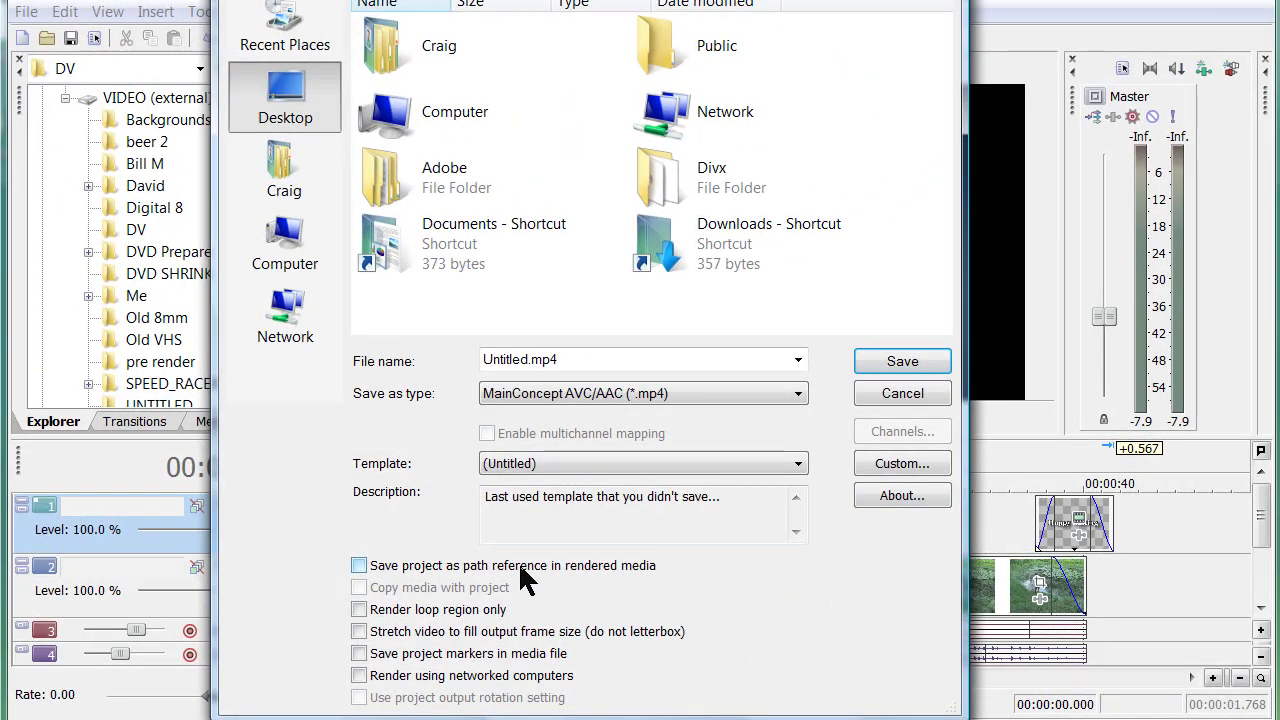
# - Replace the output file name and render the project to Camping.mp4
pyautogui.doubleClick(515, 359)
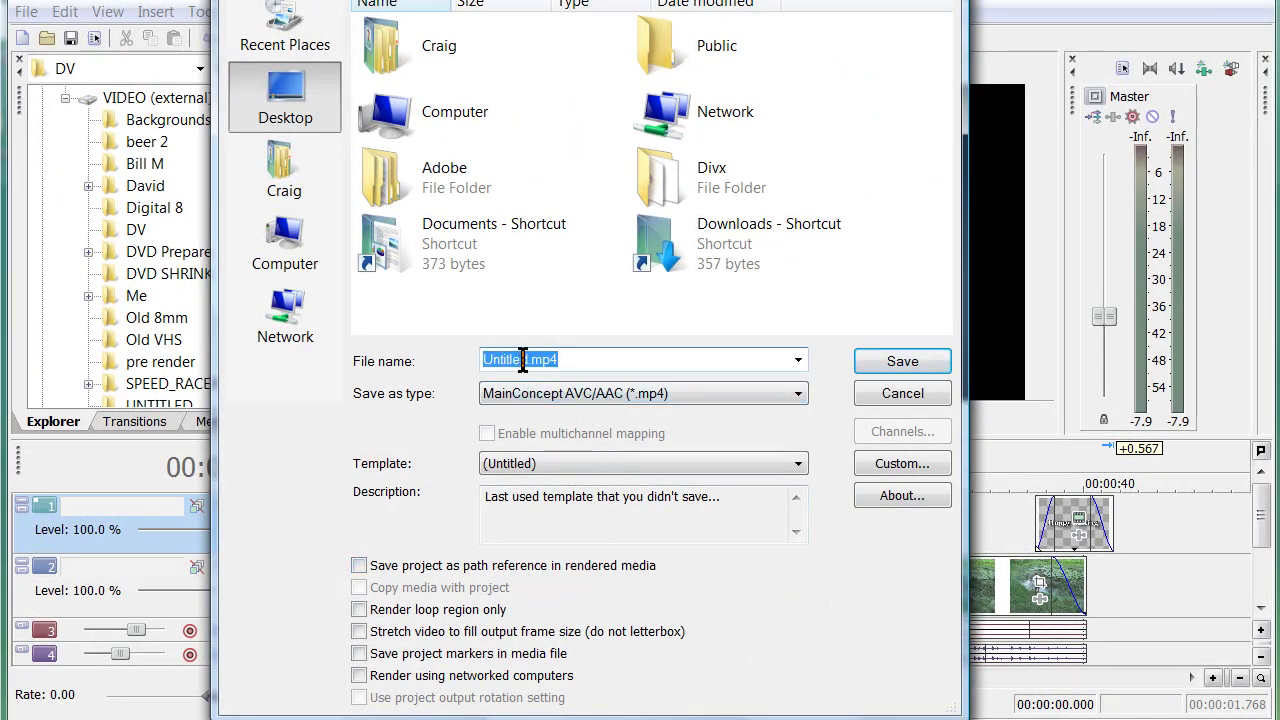
pyautogui.write('mping')
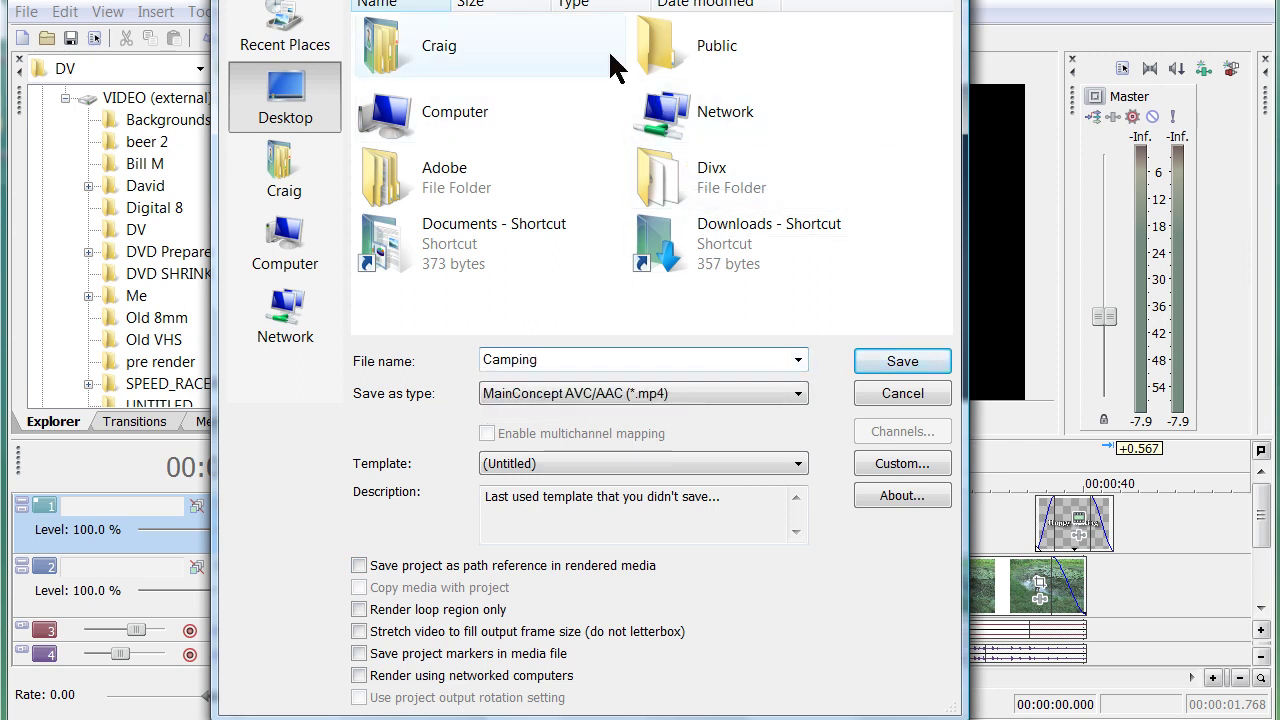
pyautogui.click(906, 362)
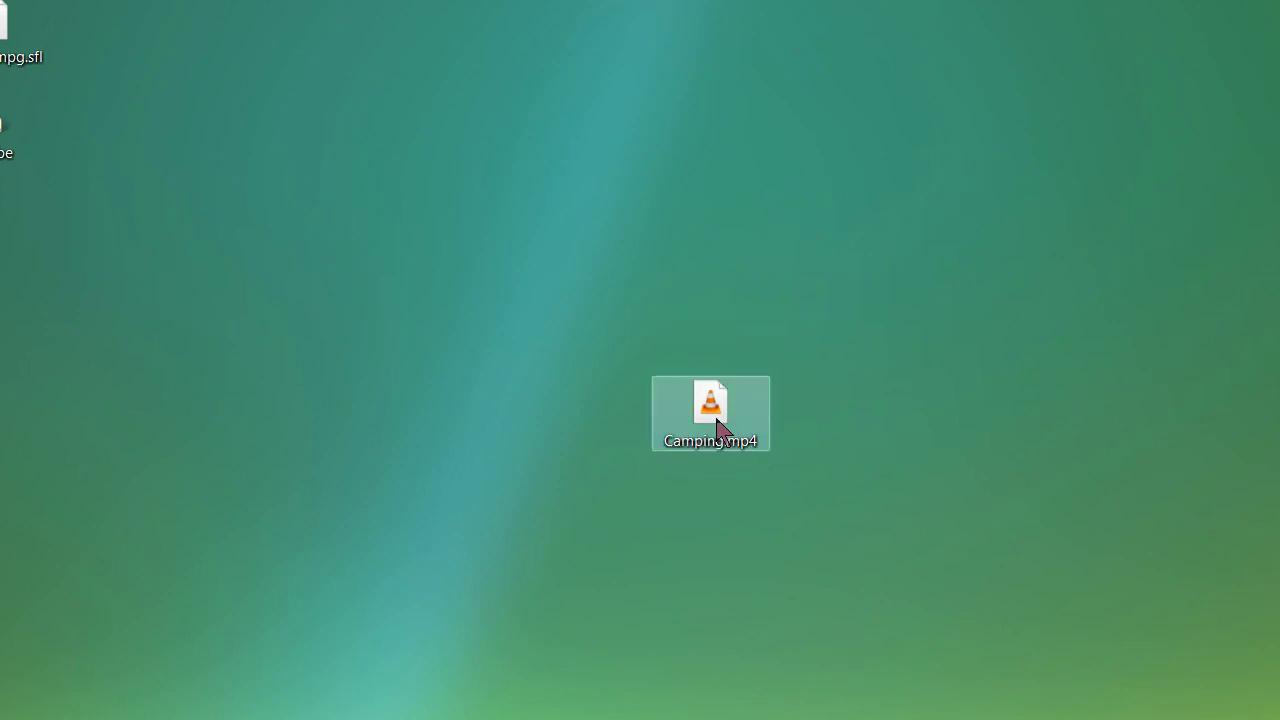
pyautogui.doubleClick(718, 418)
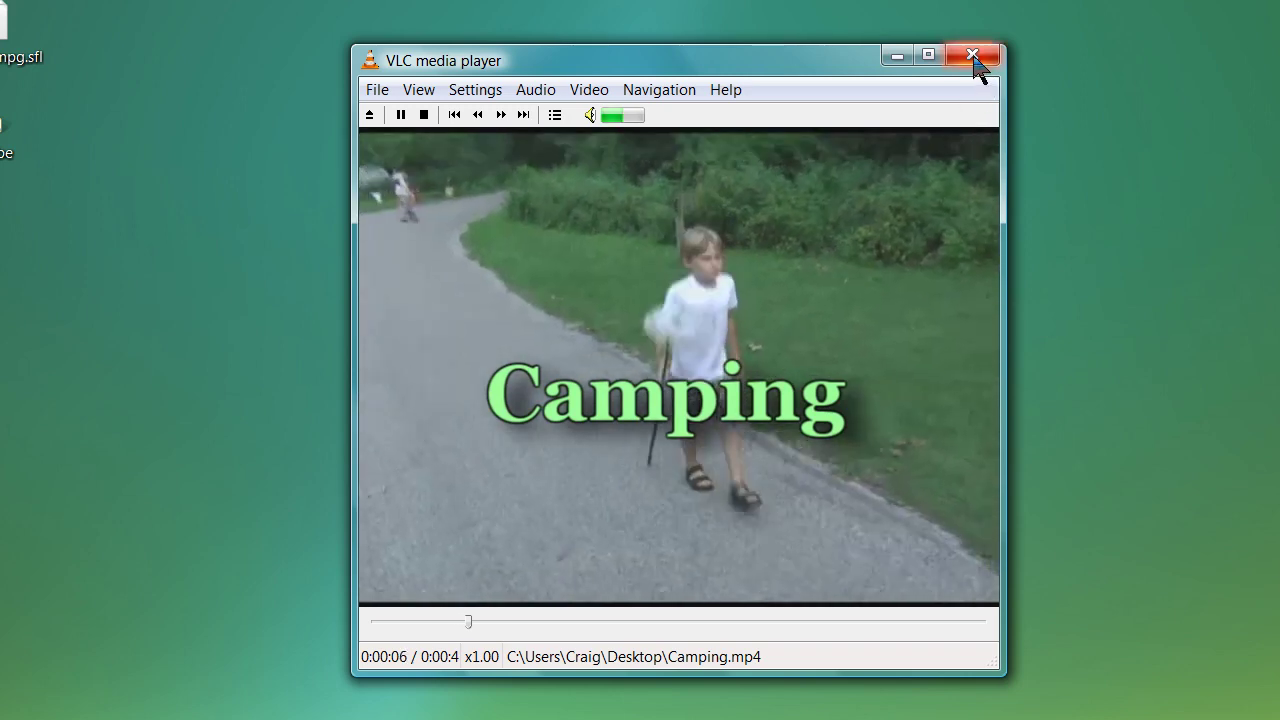
pyautogui.click(972, 56)
pyautogui.rightClick(712, 400)
pyautogui.click(703, 445)
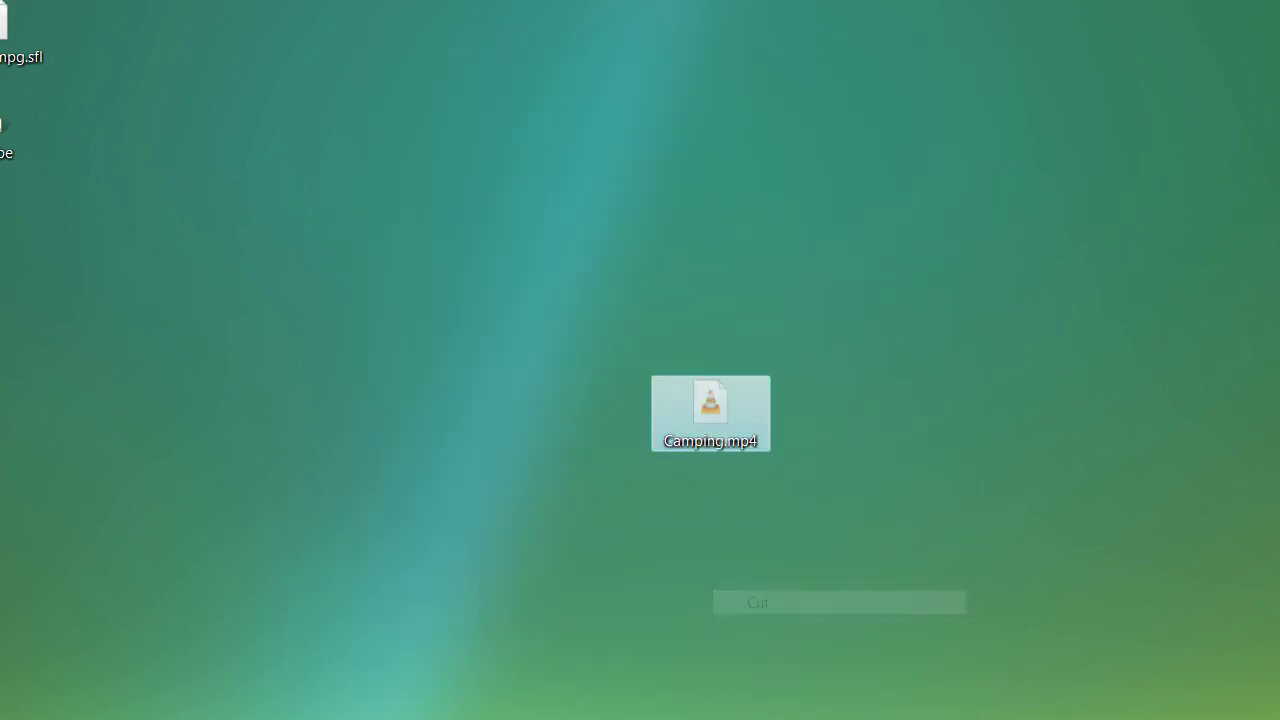
pyautogui.rightClick(694, 416)
pyautogui.press('r')
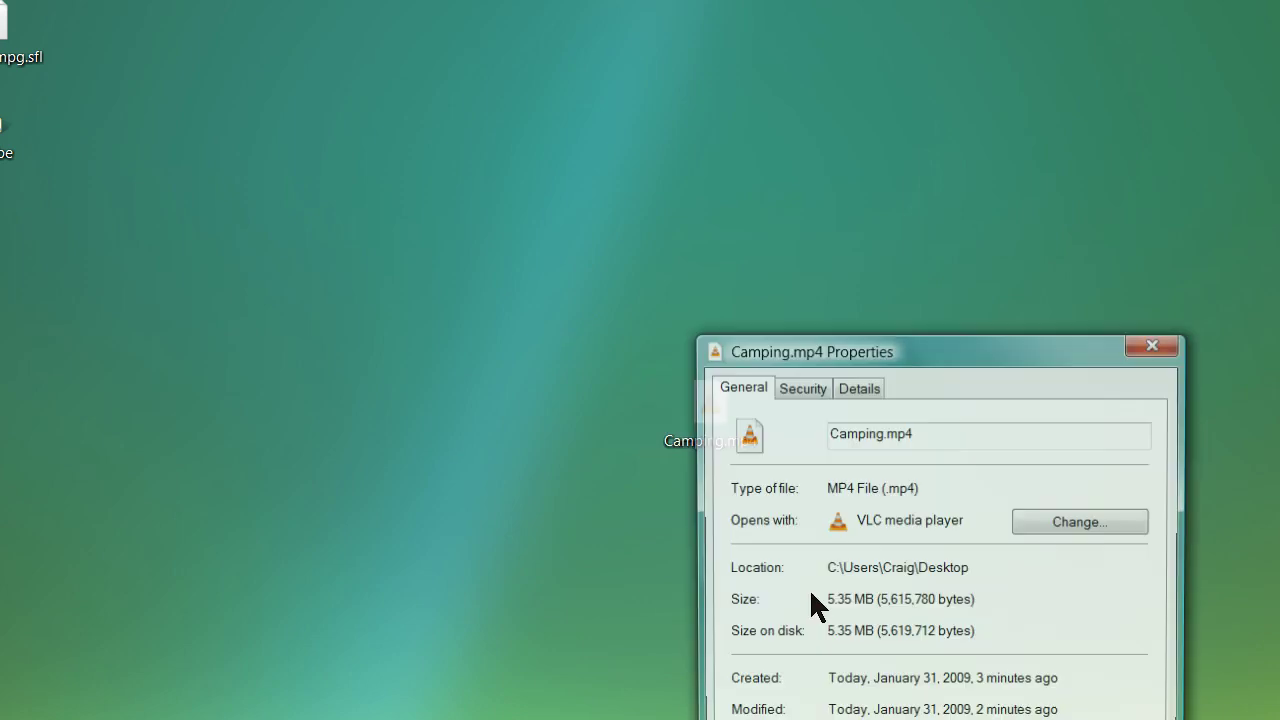
pyautogui.moveTo(839, 359); pyautogui.dragTo(560, 119)
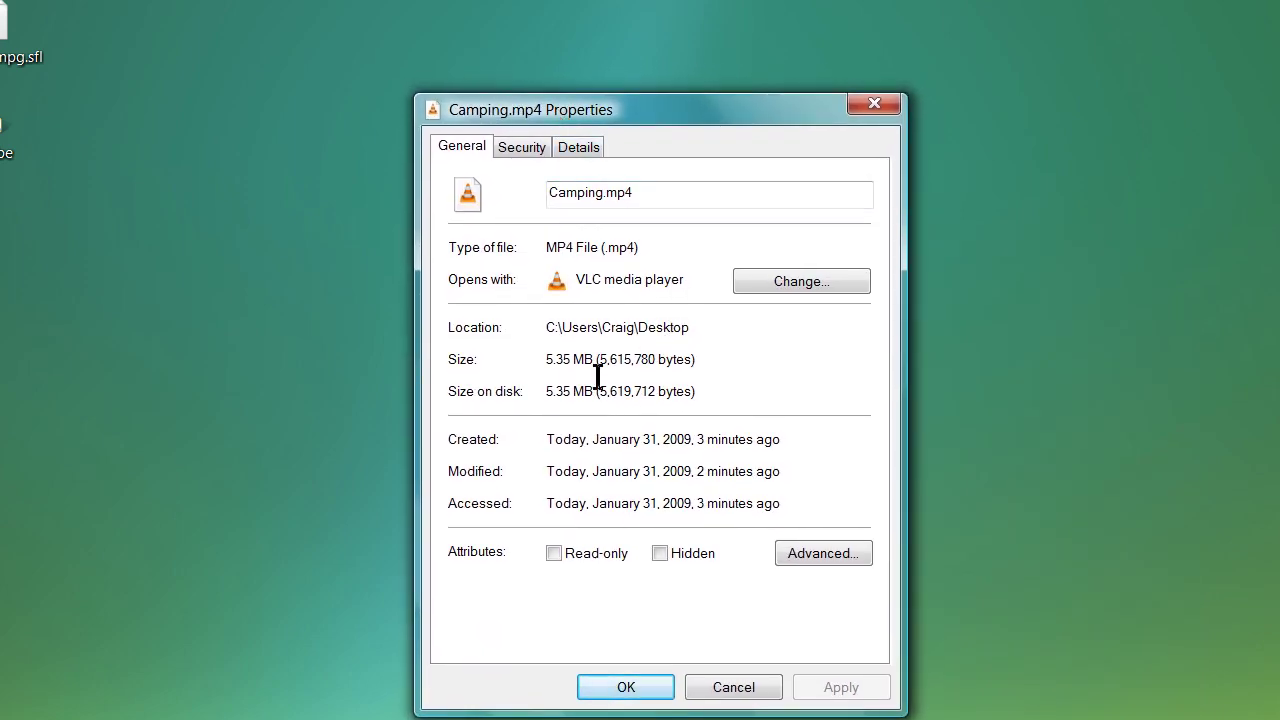
pyautogui.click(718, 690)
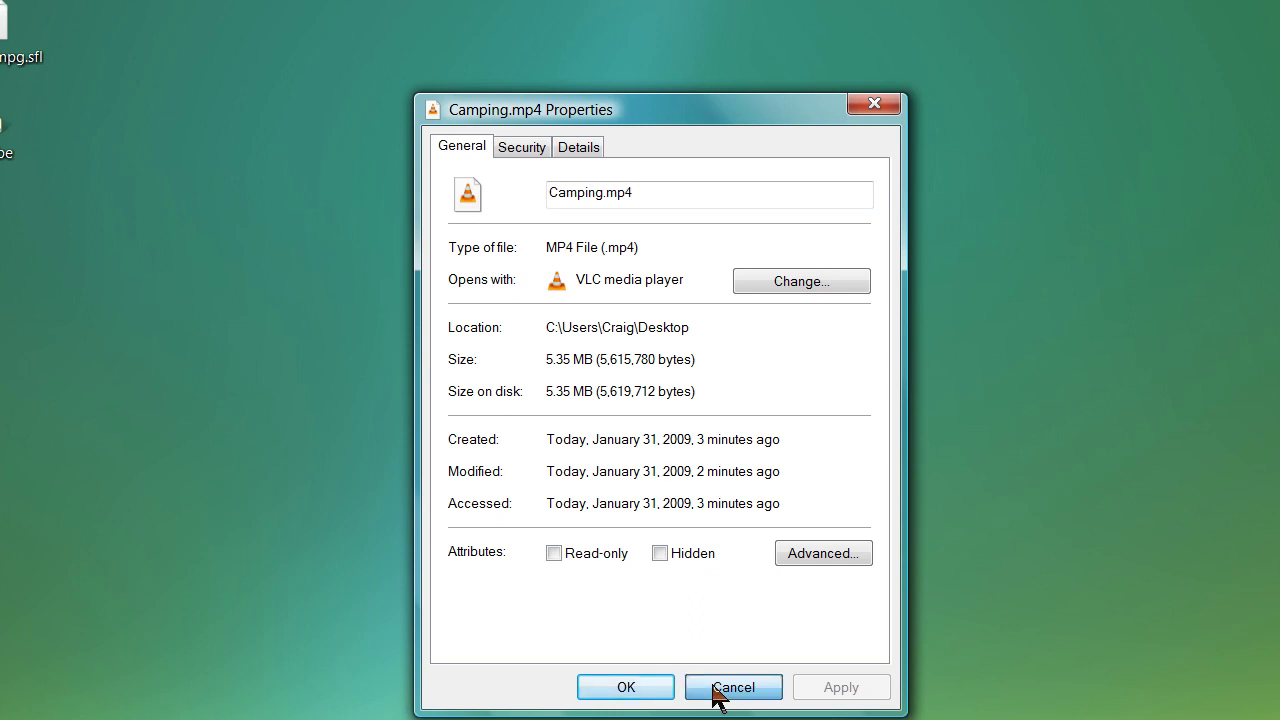
pyautogui.click(742, 444)
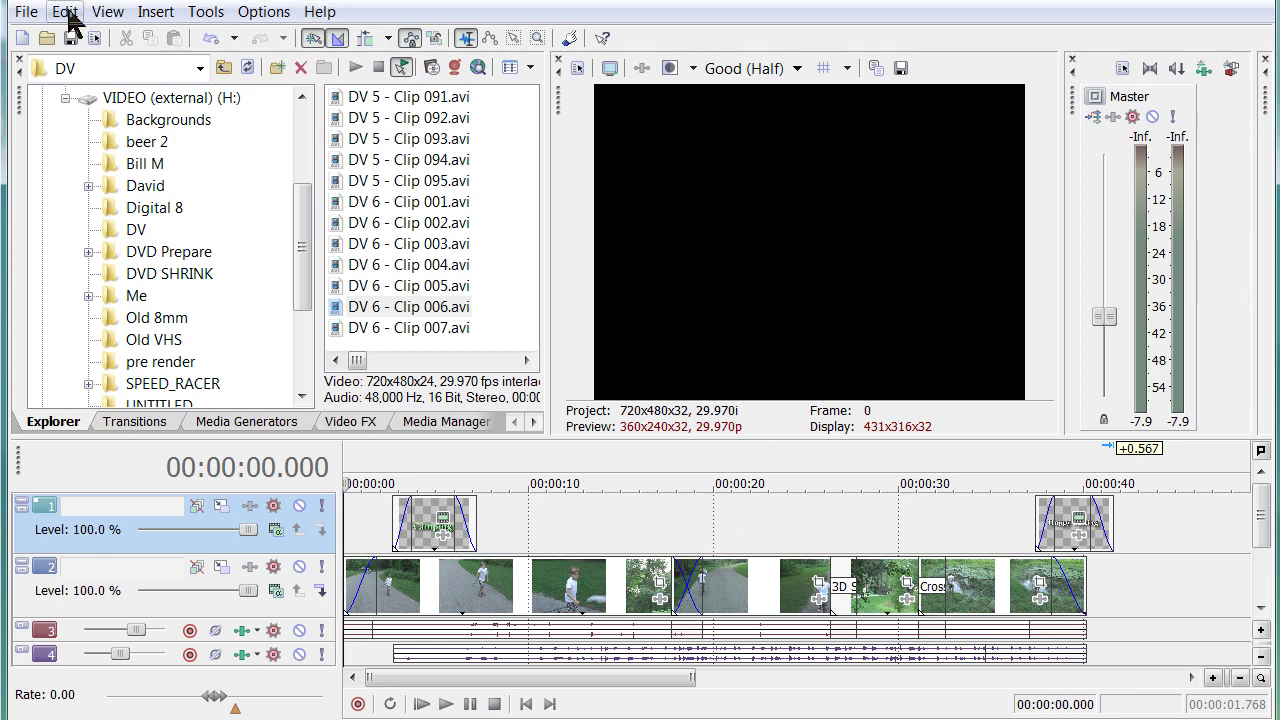
# - Start a new Render As with MainConcept MPEG-2 output and the DVD NTSC template
pyautogui.click(27, 14)
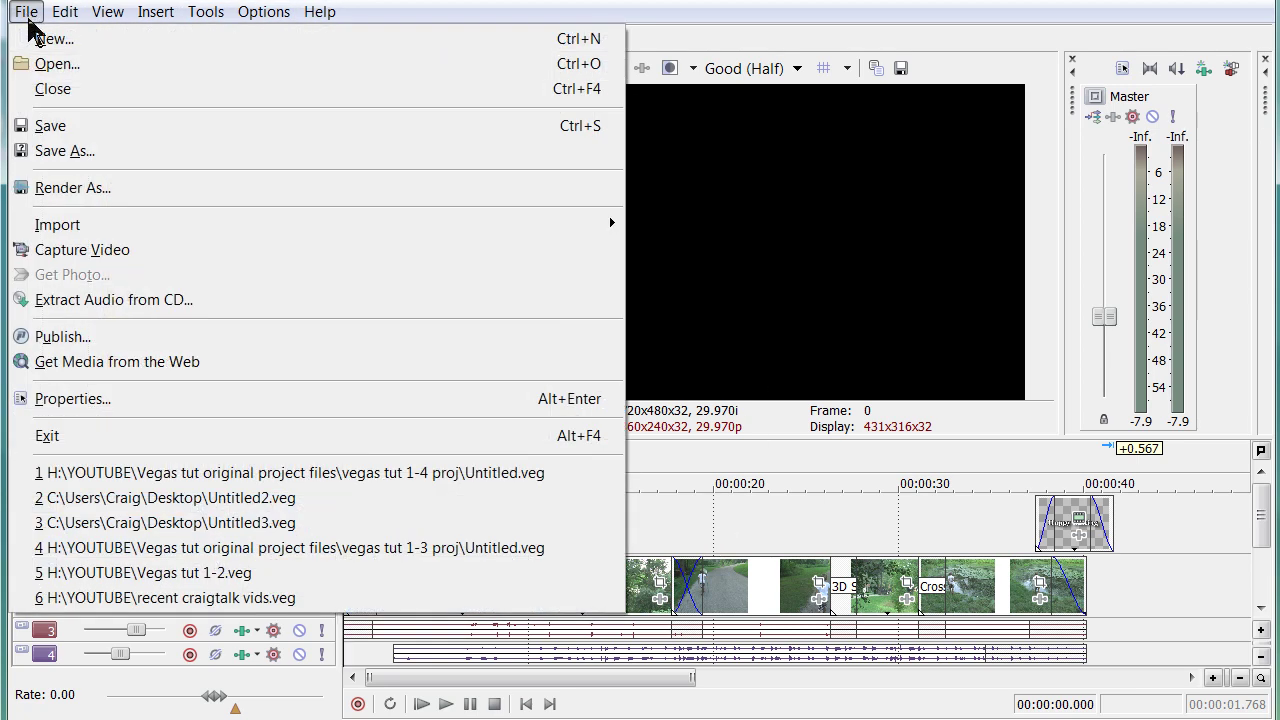
pyautogui.click(70, 187)
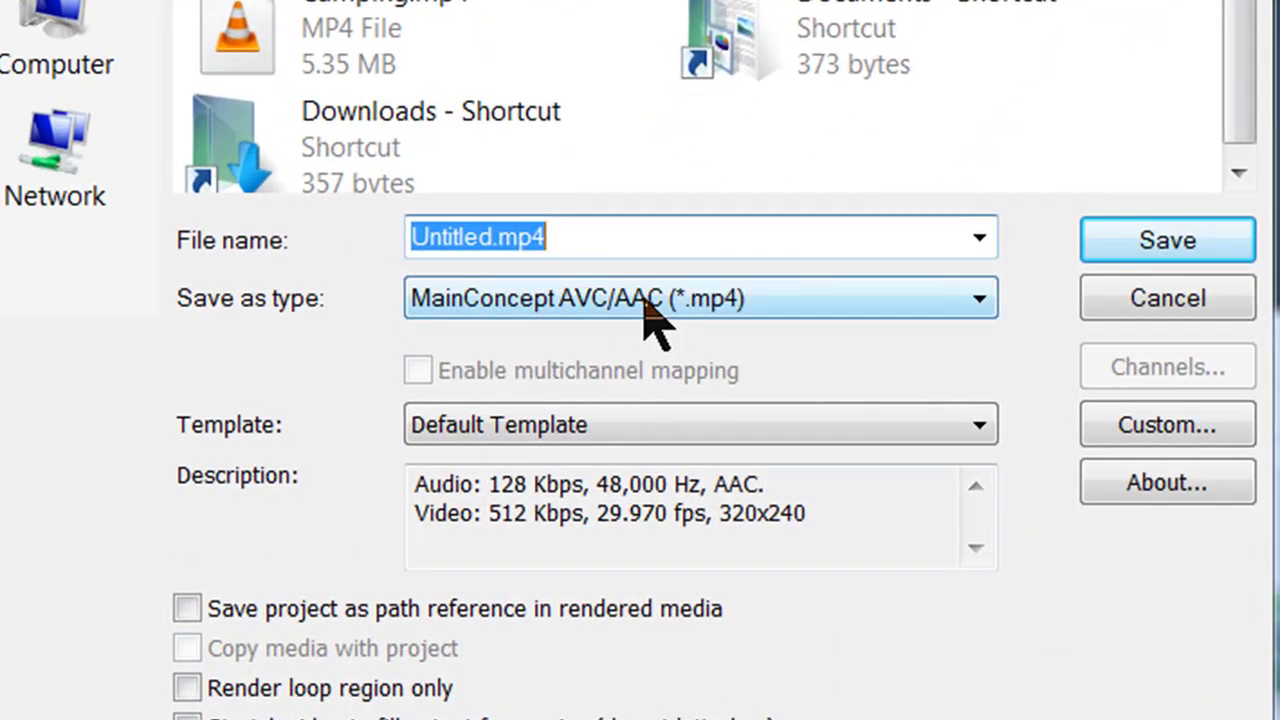
pyautogui.click(621, 373)
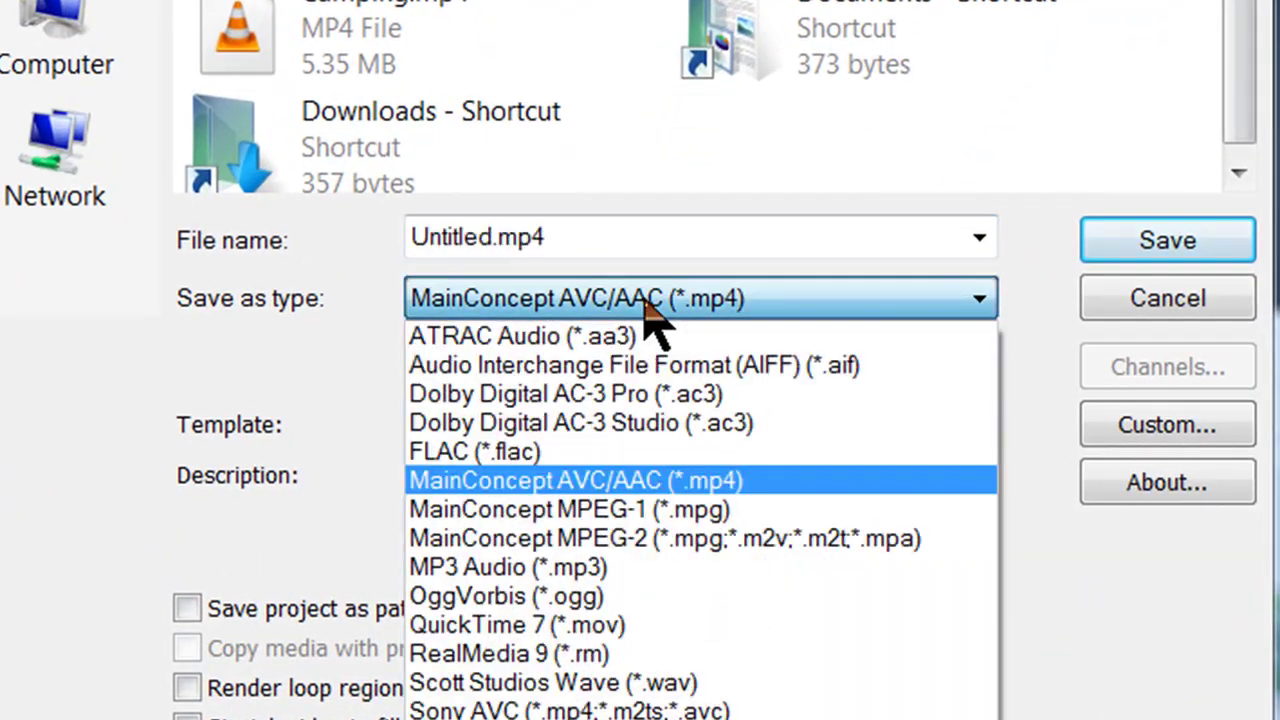
pyautogui.click(621, 538)
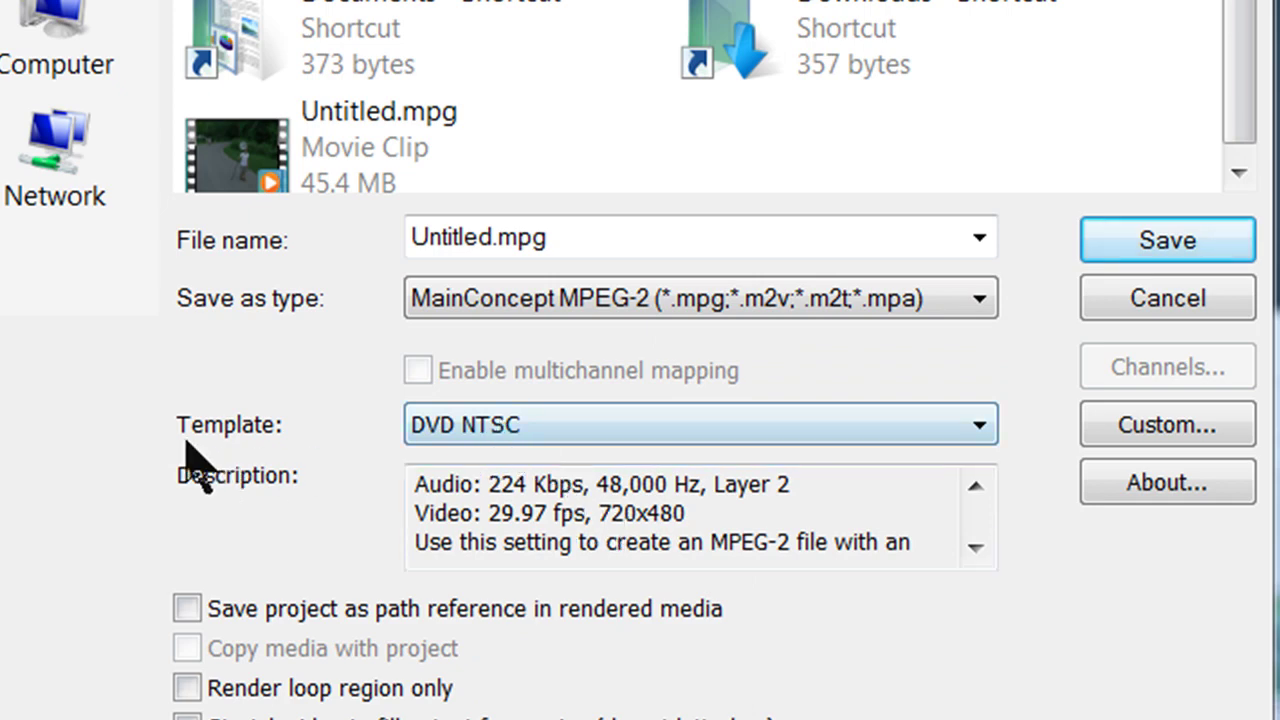
pyautogui.click(535, 428)
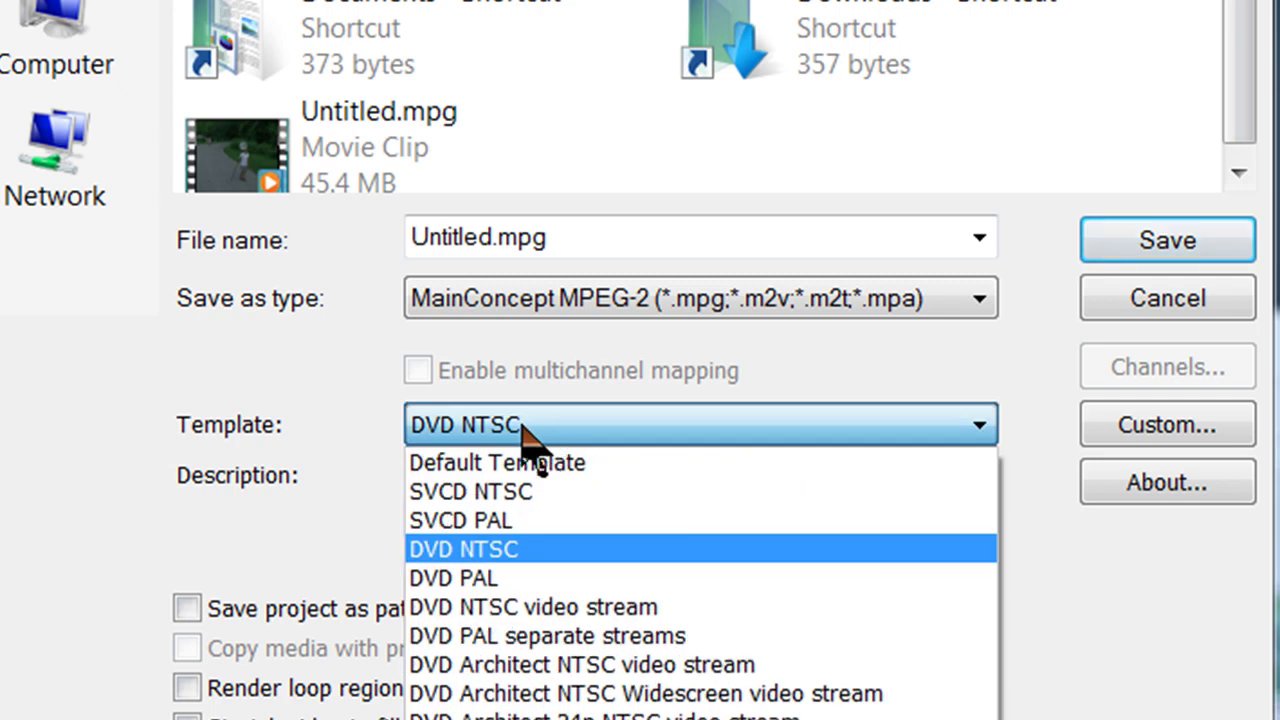
pyautogui.click(575, 550)
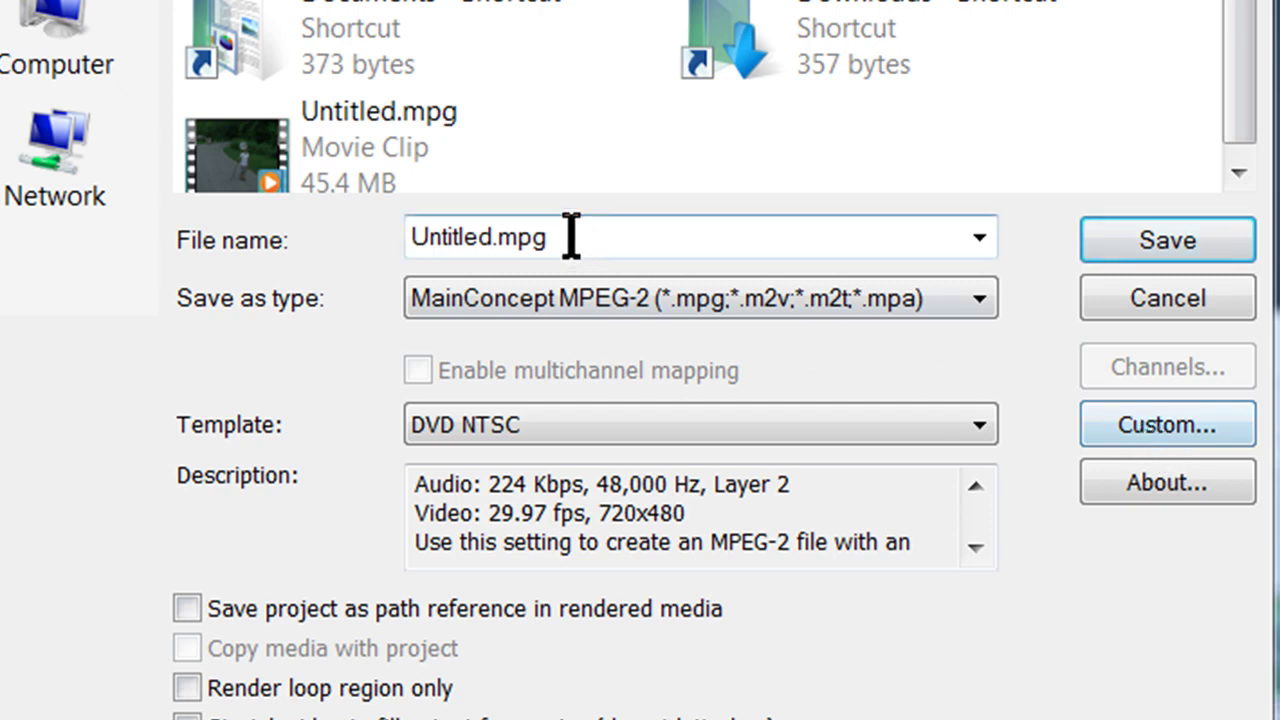
# - Name the output file Camping and render it as Camping.mpg
pyautogui.moveTo(571, 237); pyautogui.dragTo(314, 228)
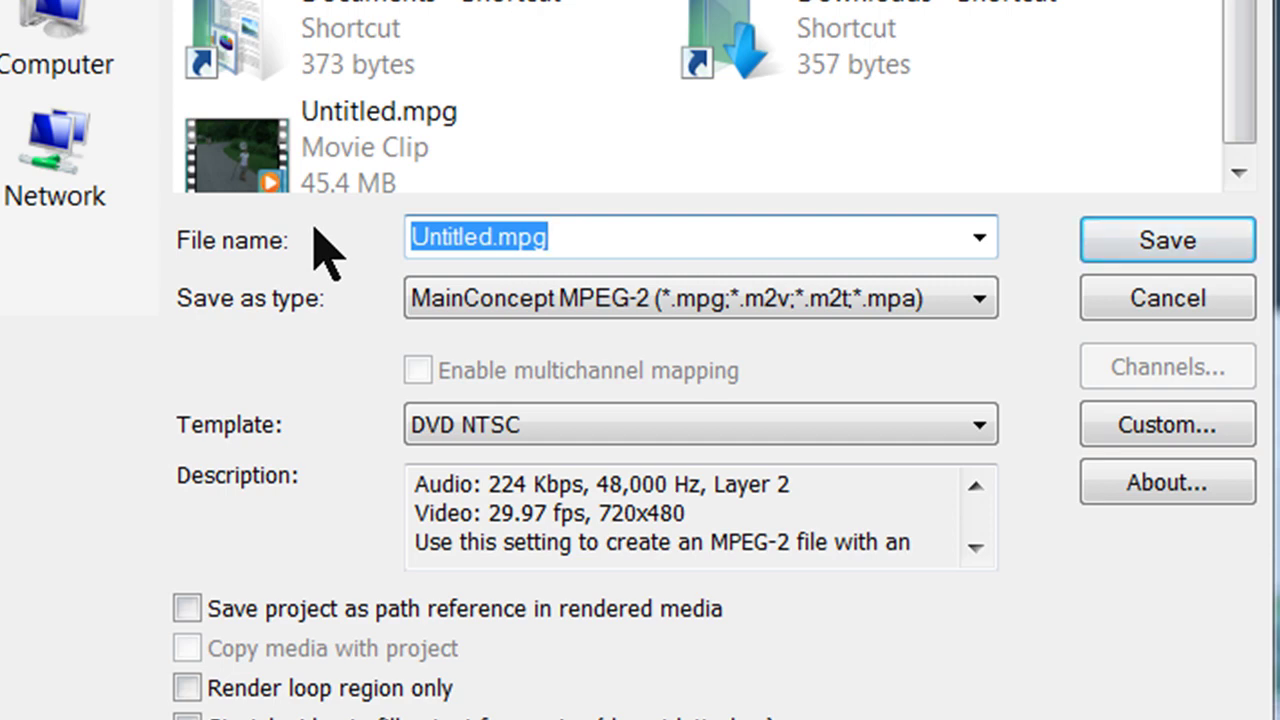
pyautogui.write('Camping')
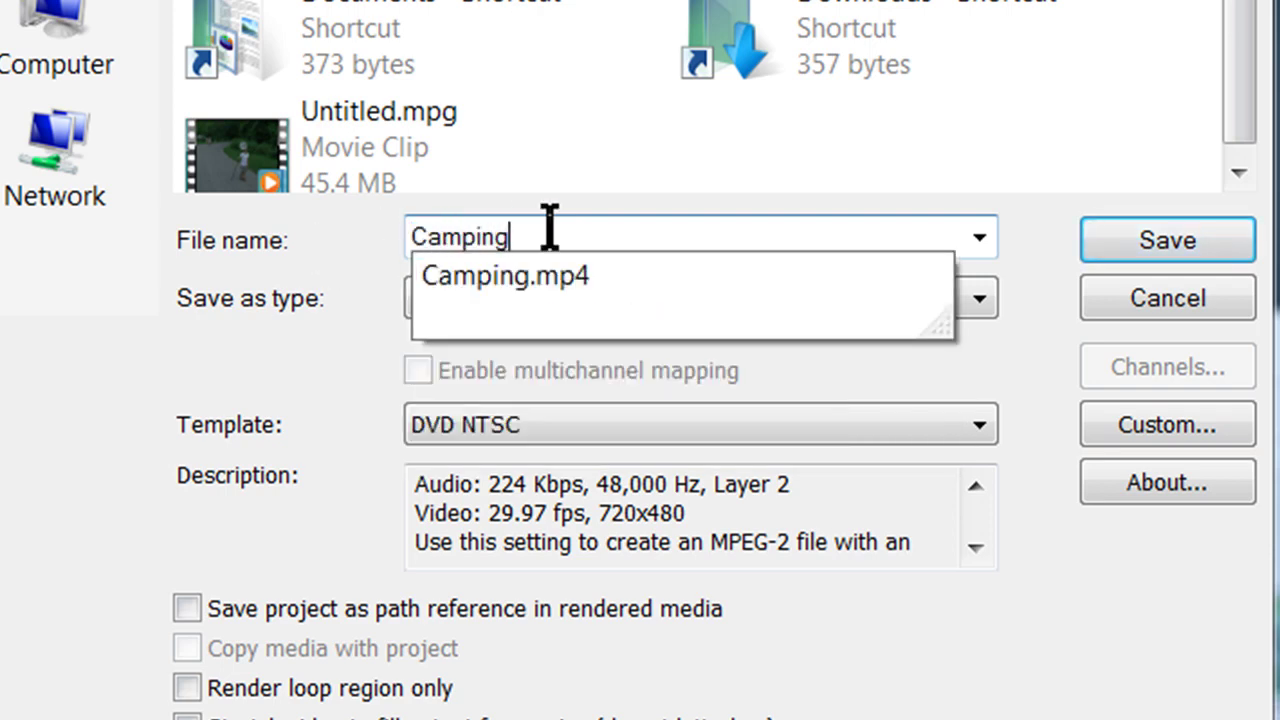
pyautogui.click(1036, 322)
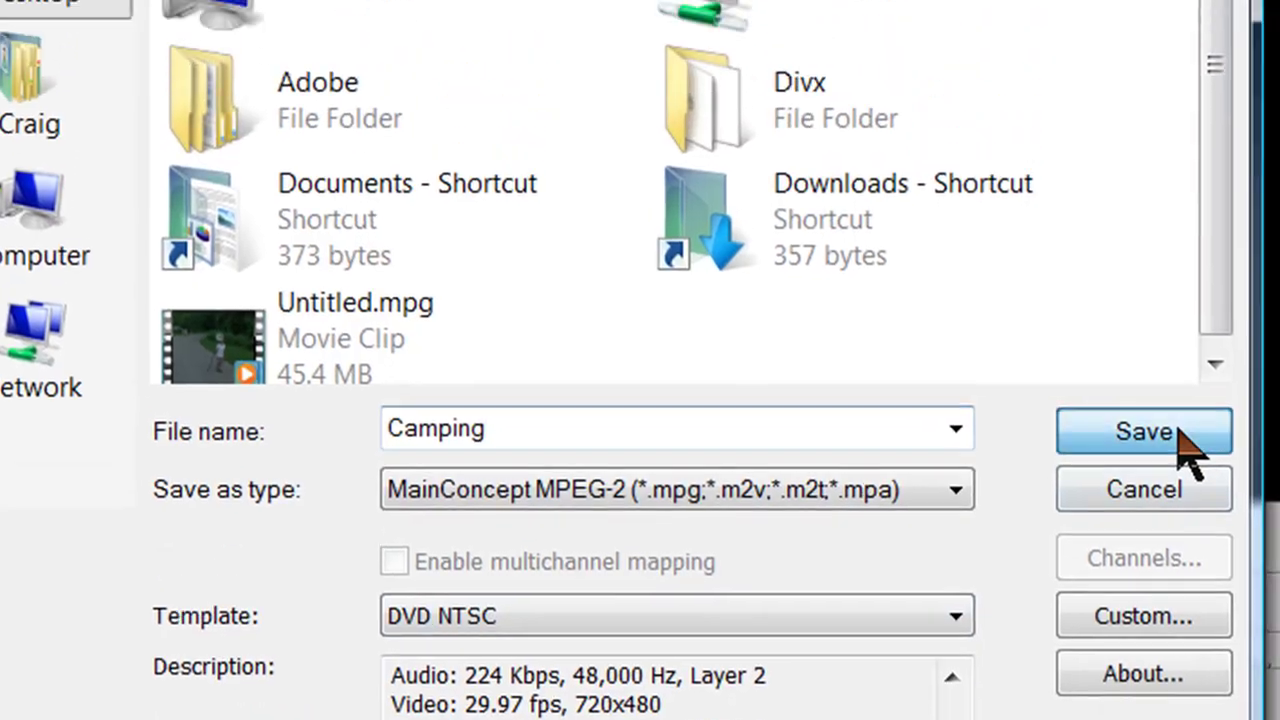
pyautogui.click(1192, 320)
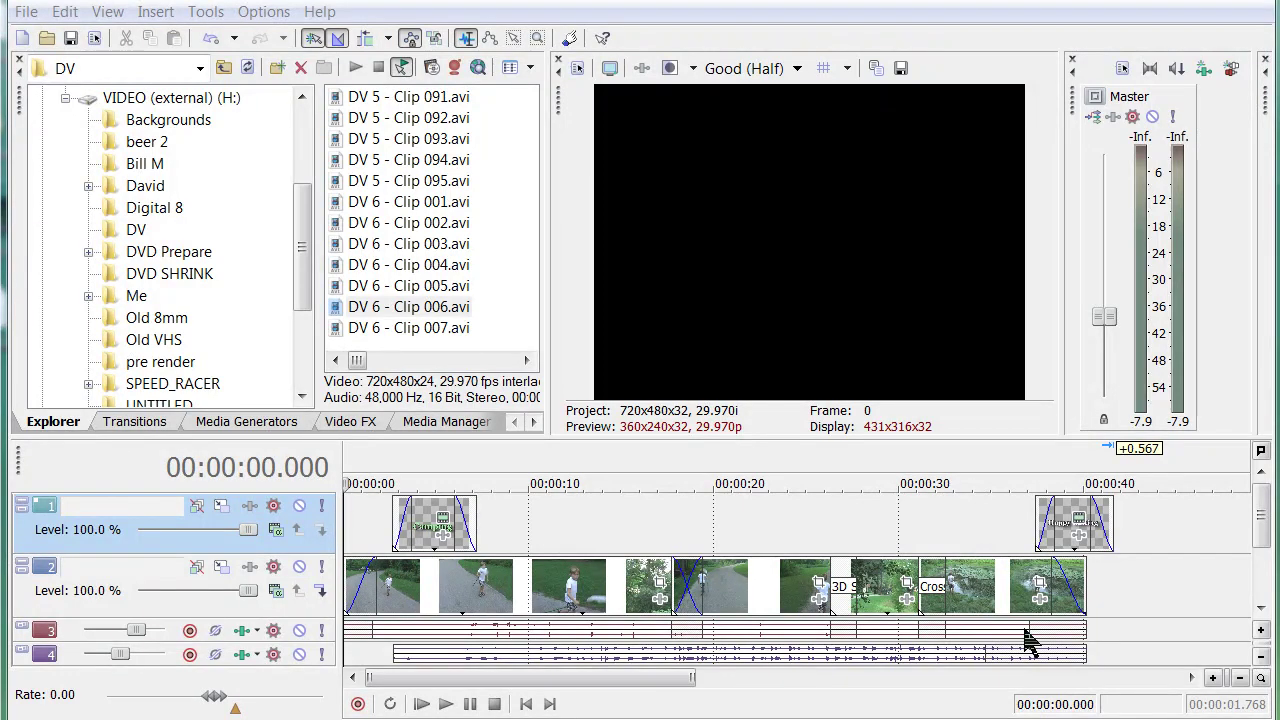
# - Place Camping.mpg beside Camping.mp4 on the desktop and play it in Windows Media Player
pyautogui.press('super+d')
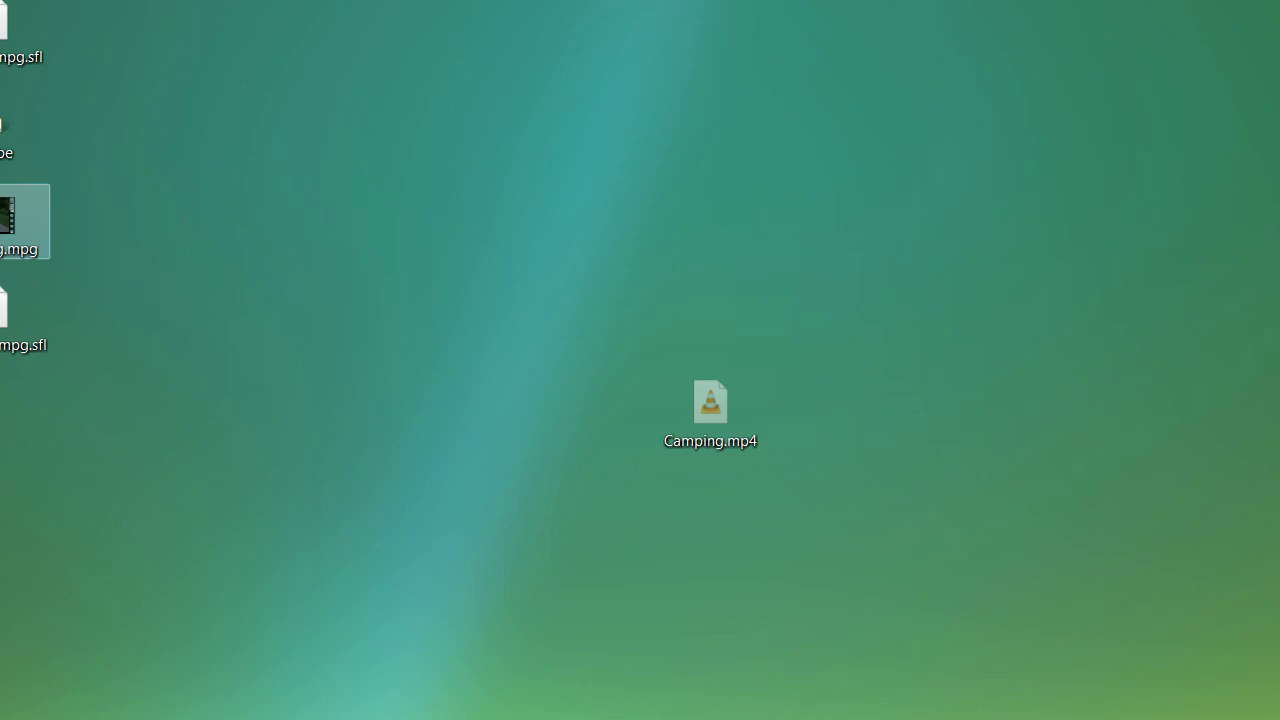
pyautogui.moveTo(8, 220); pyautogui.dragTo(157, 289)
pyautogui.moveTo(421, 420); pyautogui.dragTo(615, 410)
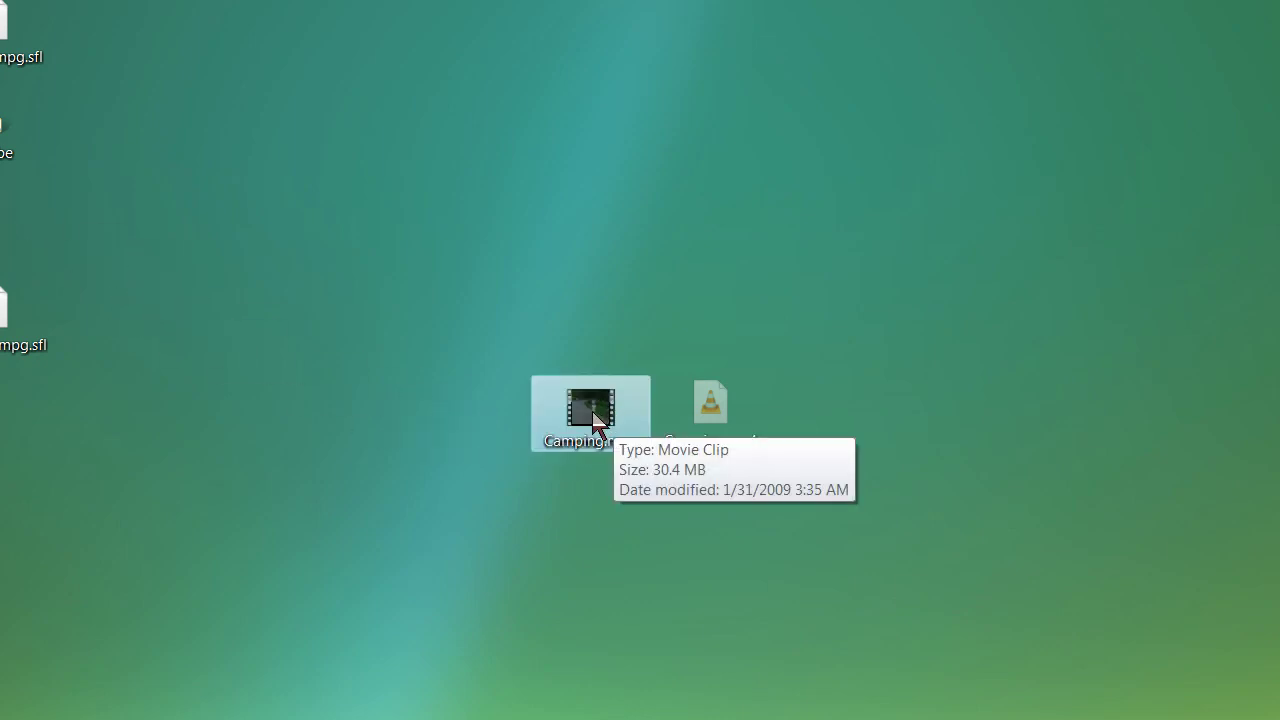
pyautogui.doubleClick(592, 412)
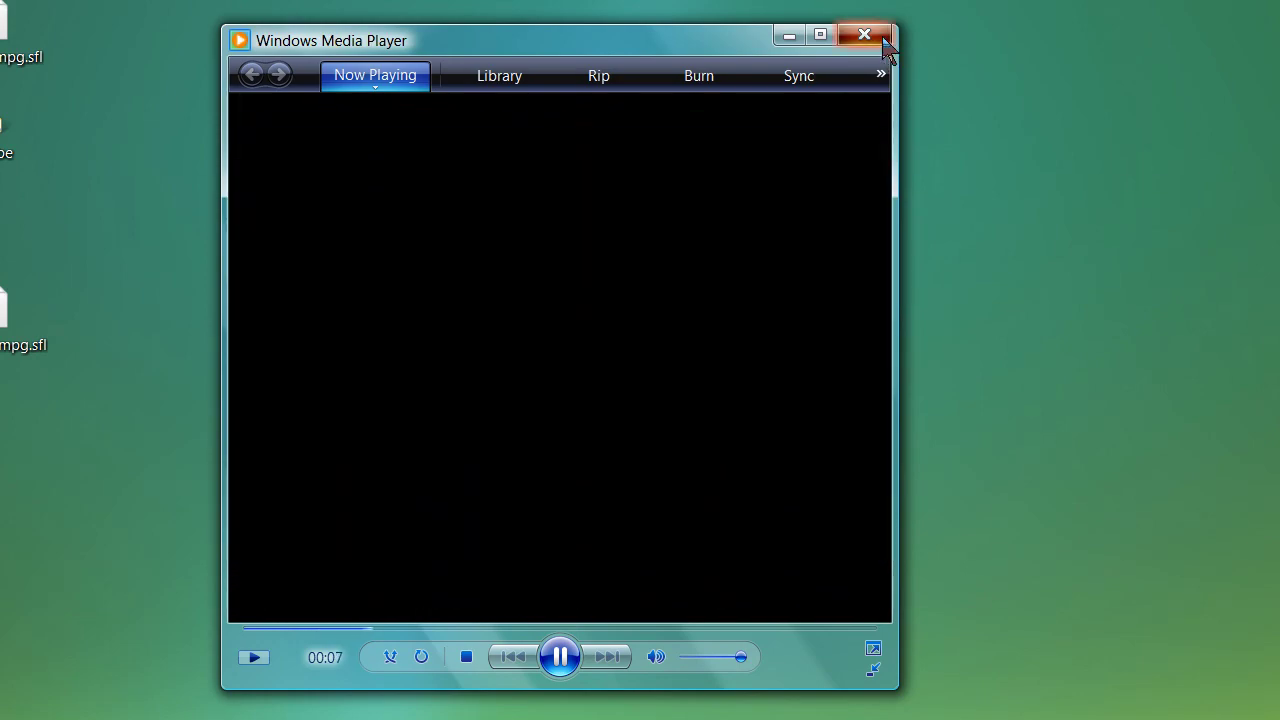
pyautogui.click(884, 42)
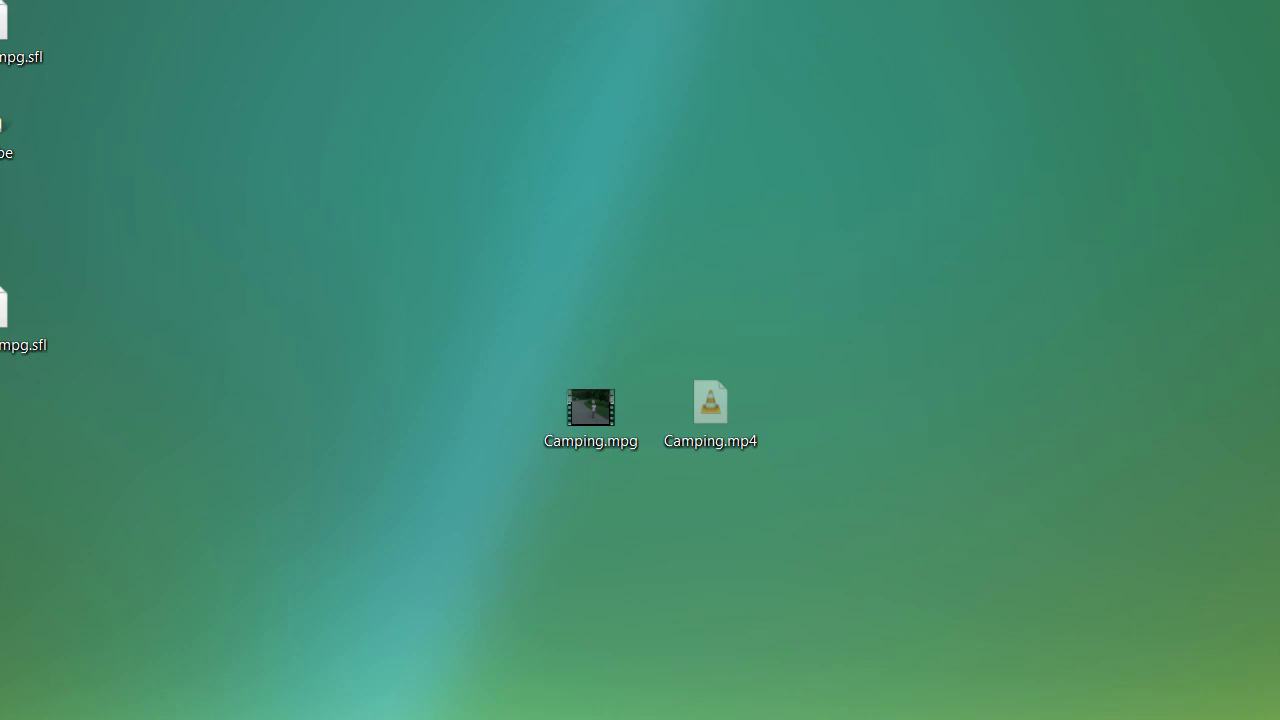